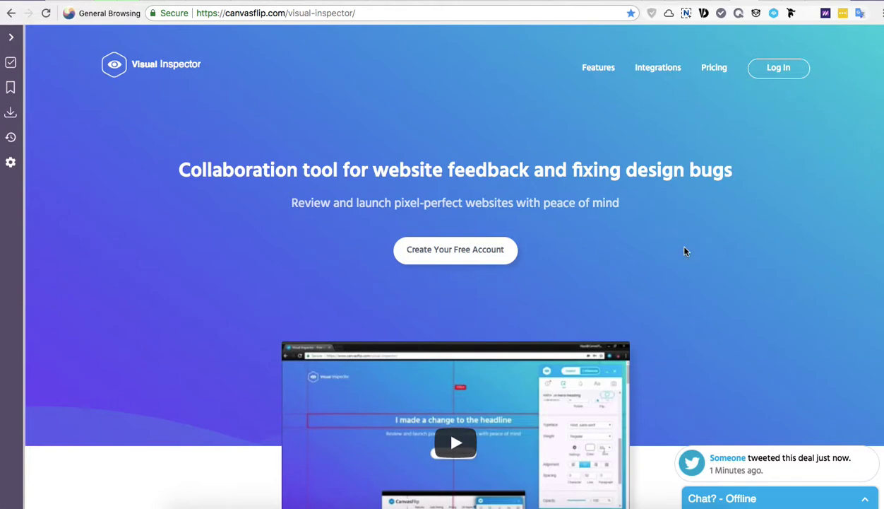
- Review the page's Fix design bugs, Annotate & share and Collaborate sections, and expand the "Make design and text changes inline" feature
scroll(678, 297, down, 5)
scroll(673, 392, down, 5)
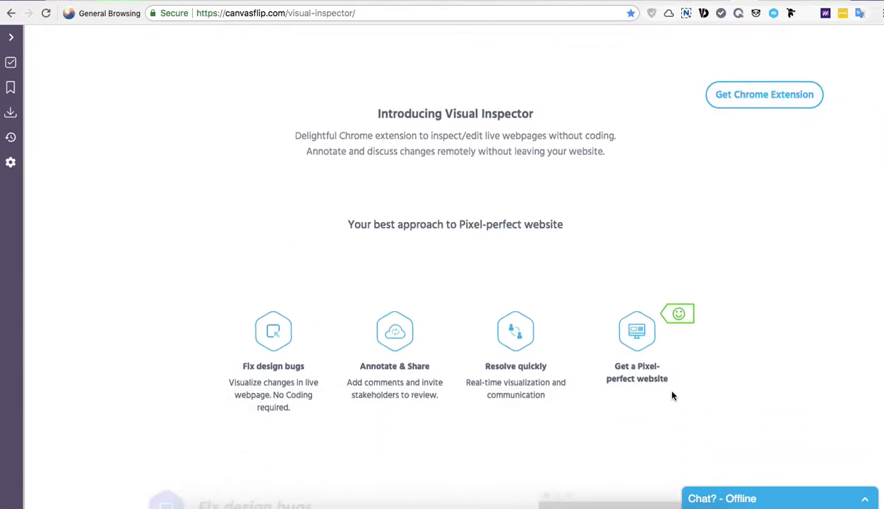
scroll(672, 396, down, 3)
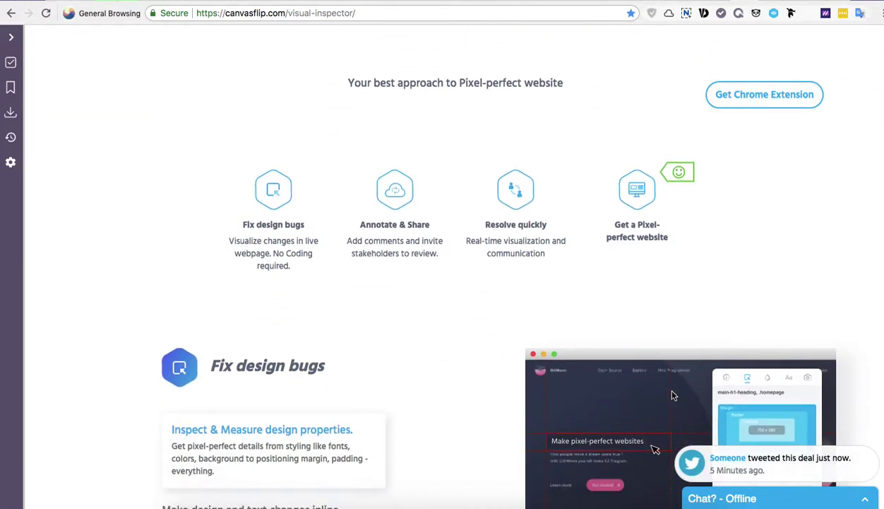
scroll(672, 396, down, 4)
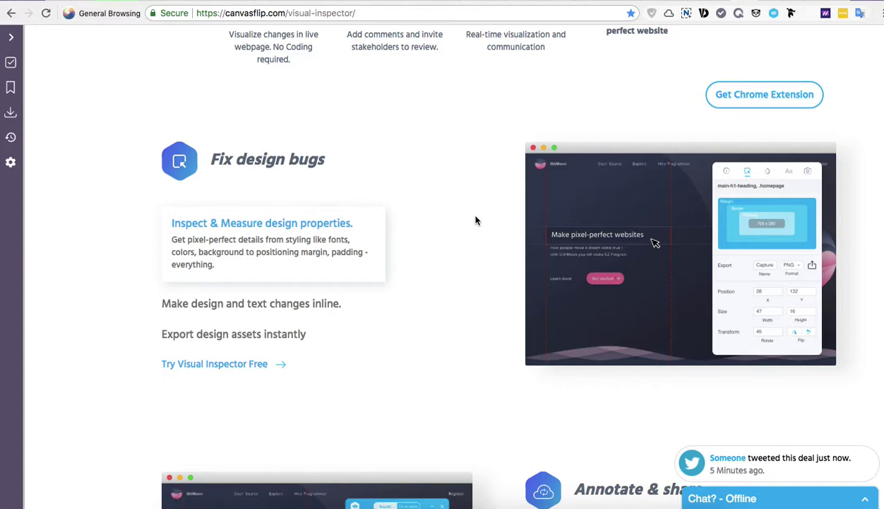
scroll(475, 221, down, 2)
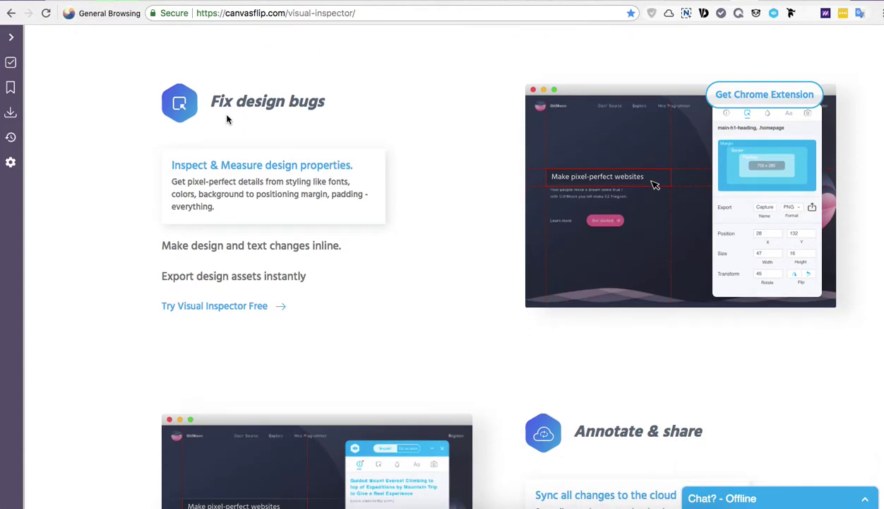
scroll(308, 210, down, 5)
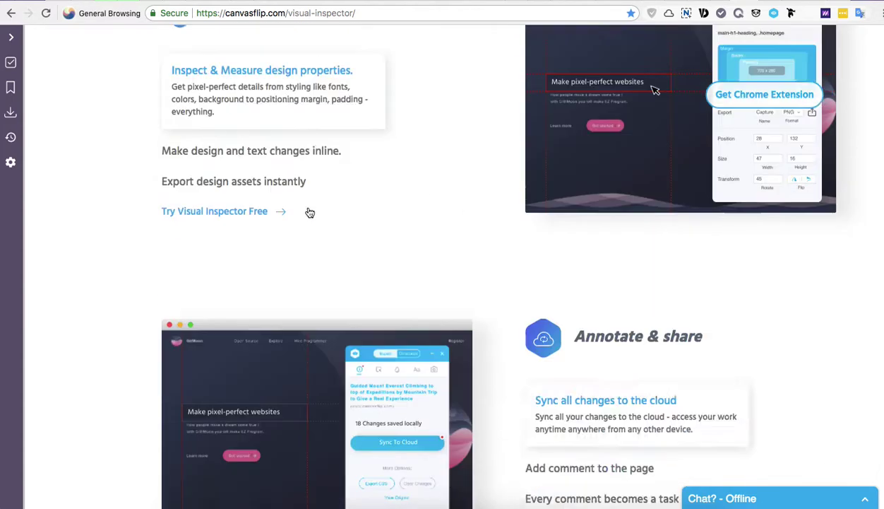
scroll(445, 246, up, 10)
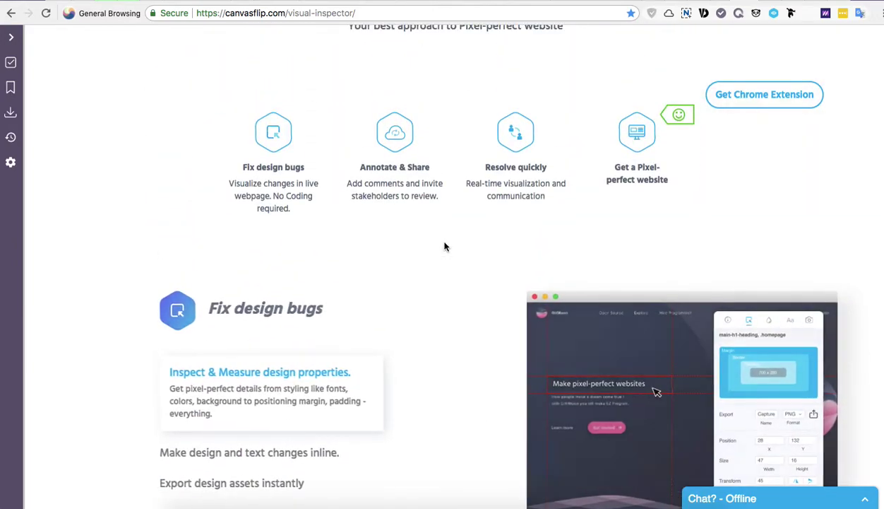
scroll(444, 247, down, 1)
scroll(494, 300, down, 10)
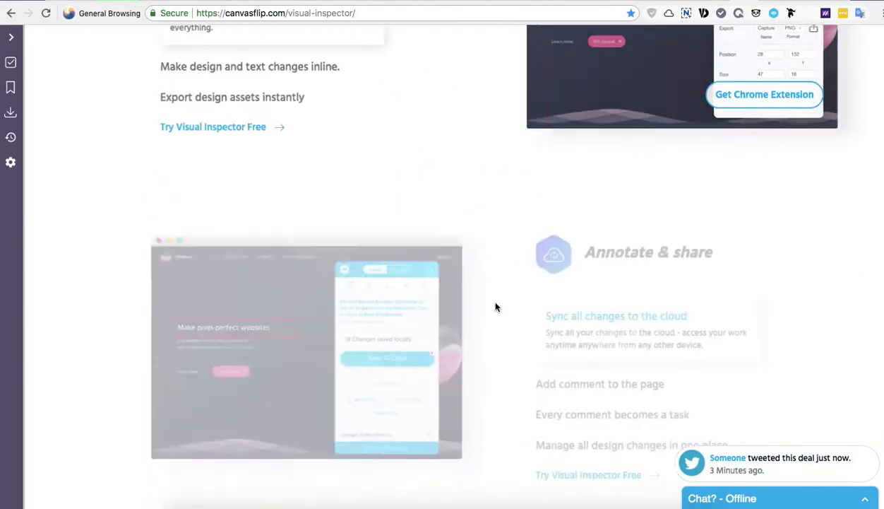
scroll(495, 307, down, 5)
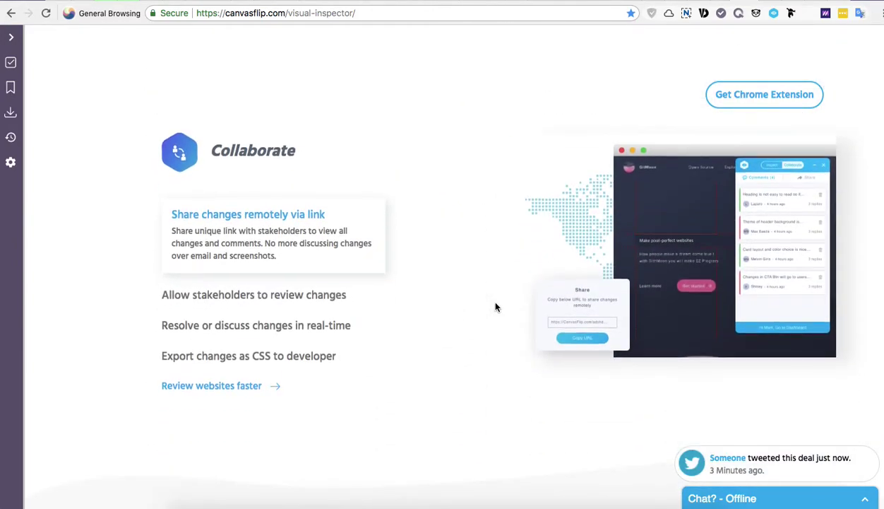
scroll(495, 307, down, 5)
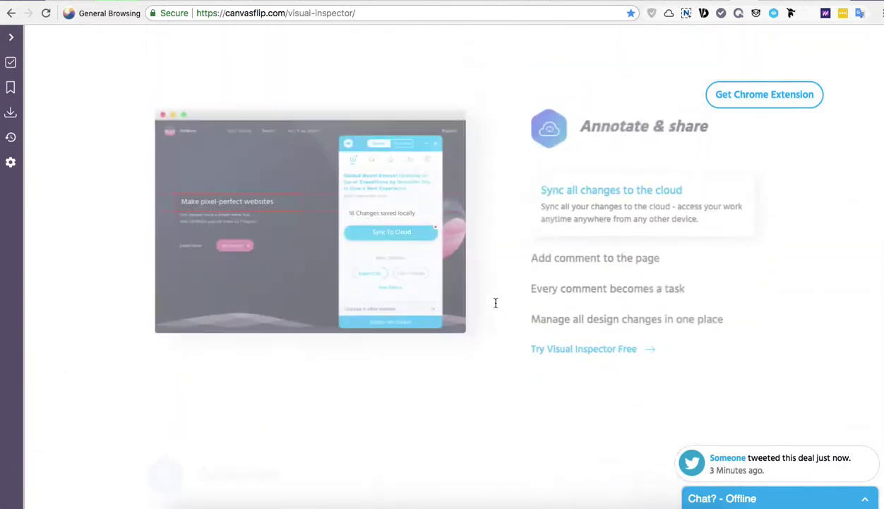
scroll(495, 302, up, 5)
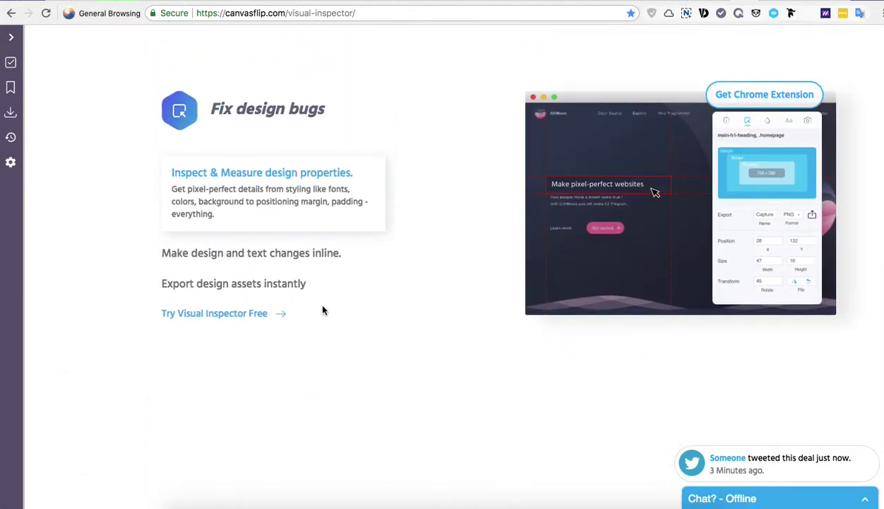
click(286, 254)
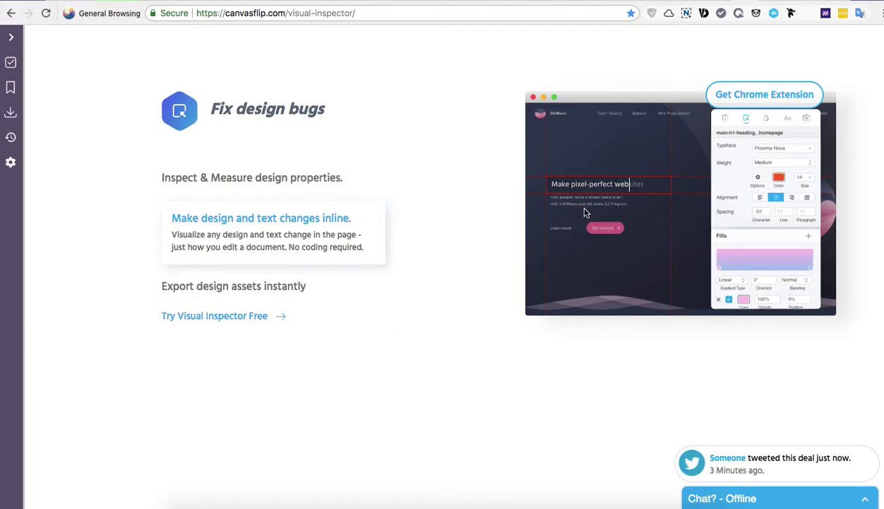
- Launch the Visual Inspector extension on the page and clear all its locally saved changes
scroll(585, 212, up, 10)
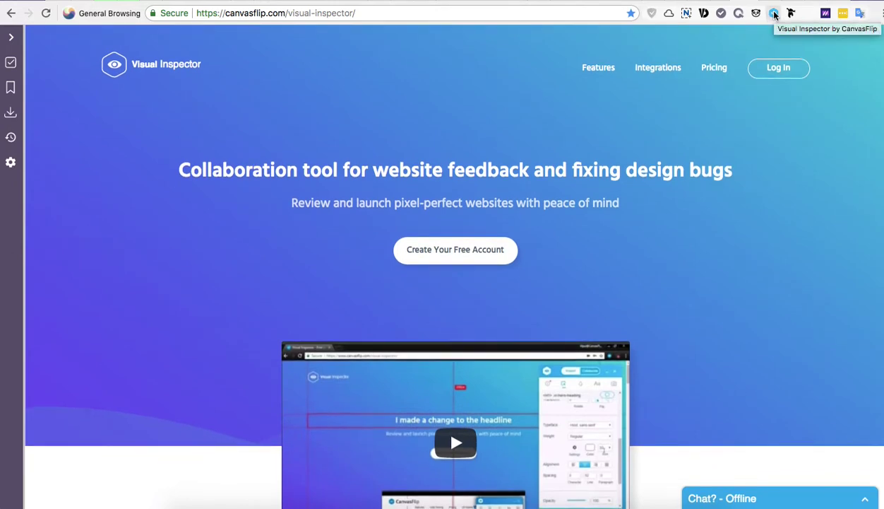
click(775, 14)
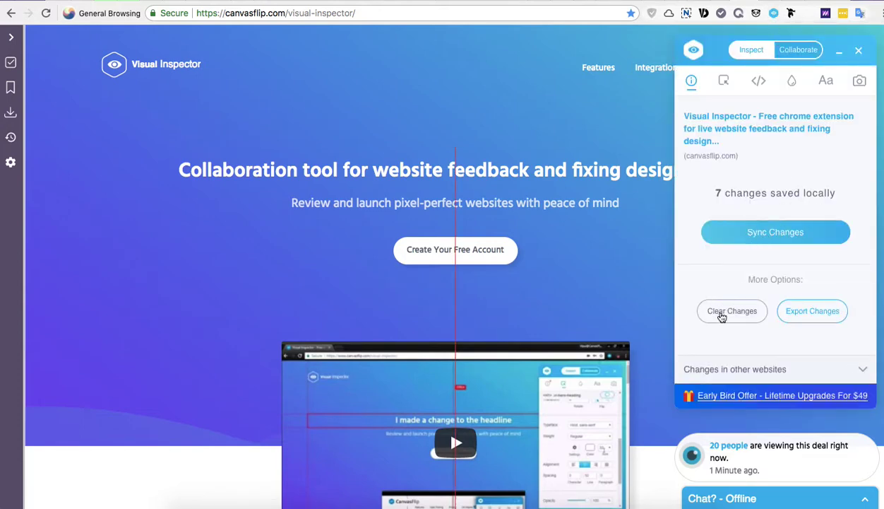
click(728, 311)
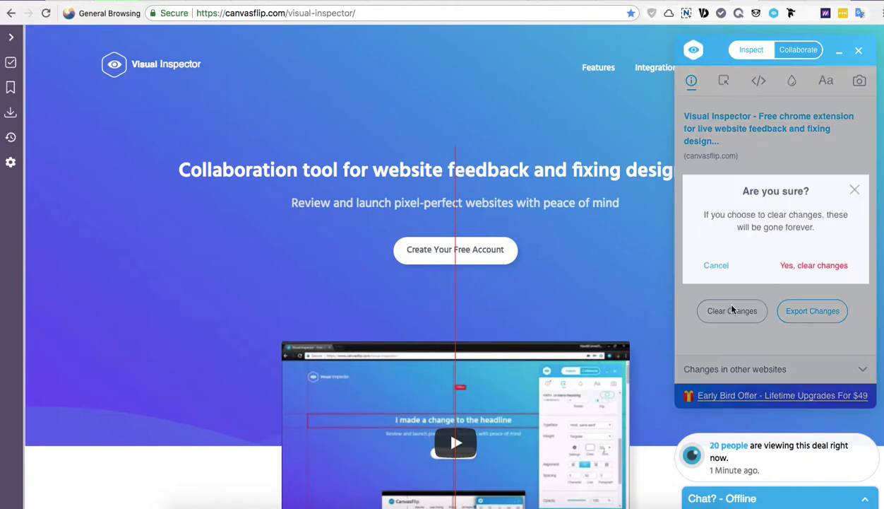
click(800, 265)
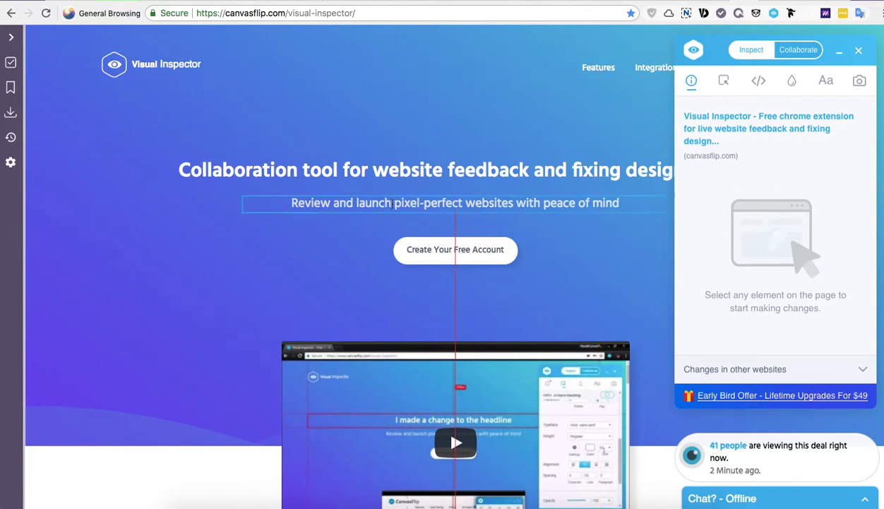
- Inspect the Visual Inspector logo image and examine its export, position, size, transform, opacity and effect properties
click(197, 74)
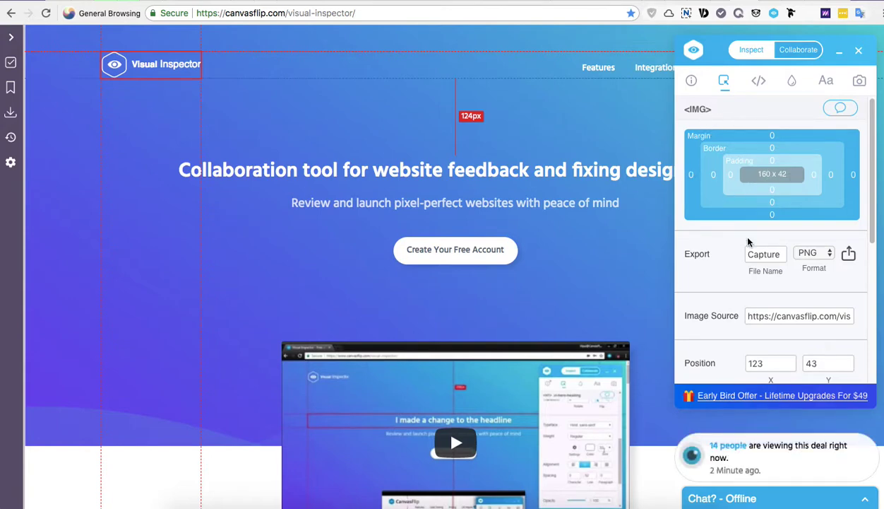
scroll(749, 291, down, 3)
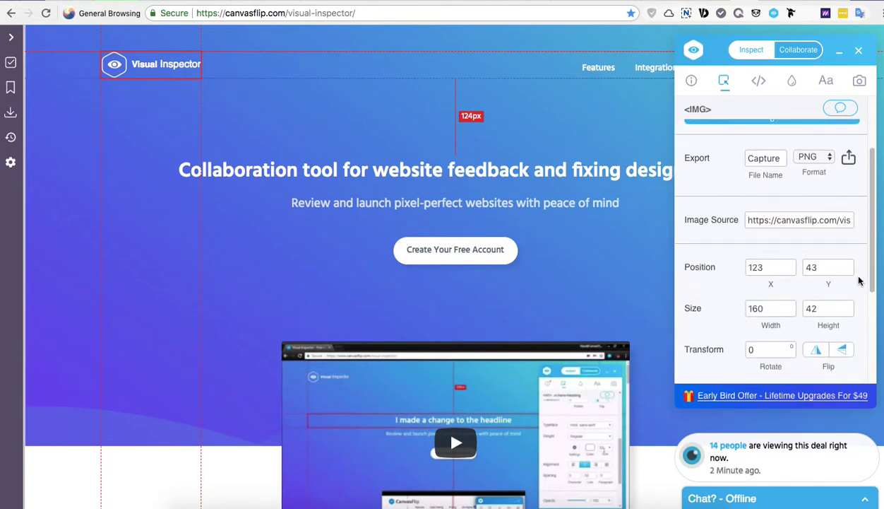
scroll(731, 302, down, 5)
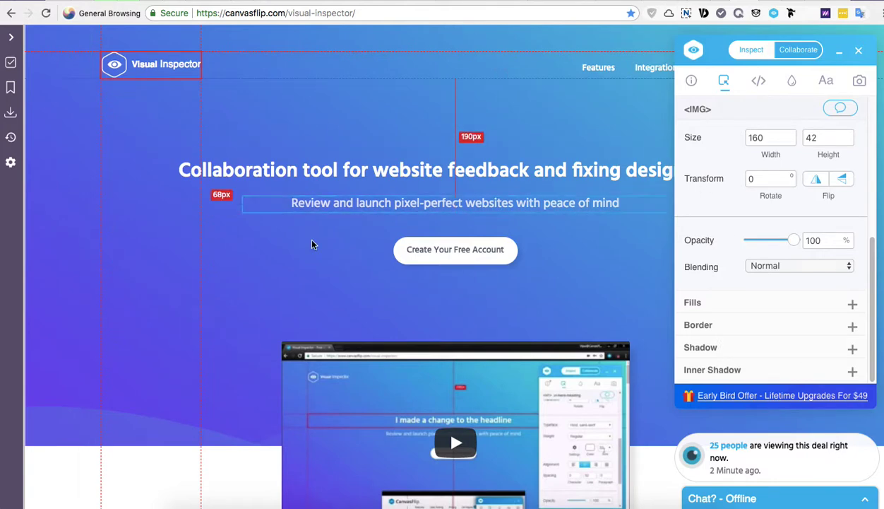
- Select the "Introducing Visual Inspector" heading and set its font size to 24
scroll(313, 301, down, 1)
scroll(313, 302, down, 5)
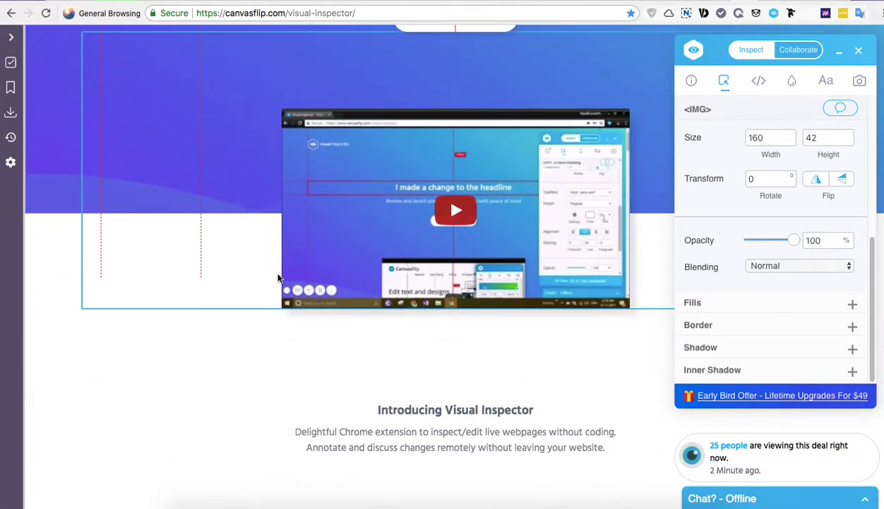
scroll(275, 311, down, 1)
scroll(274, 339, down, 4)
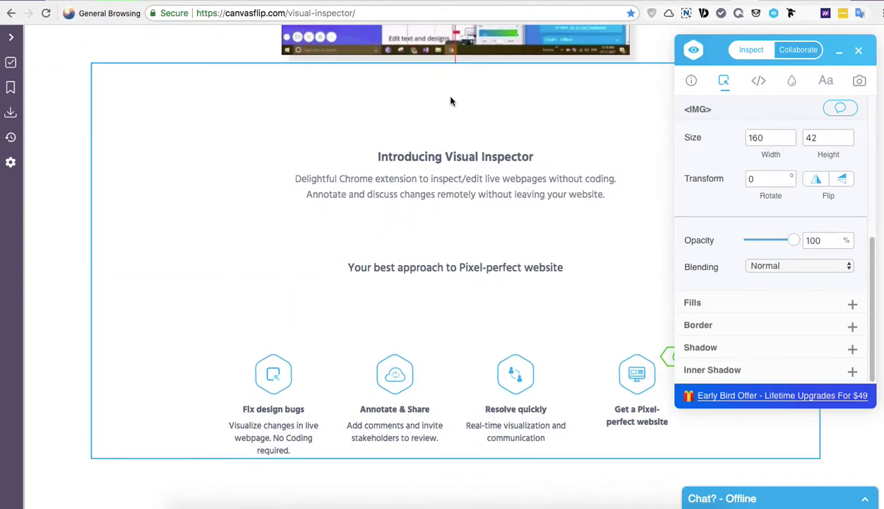
click(447, 154)
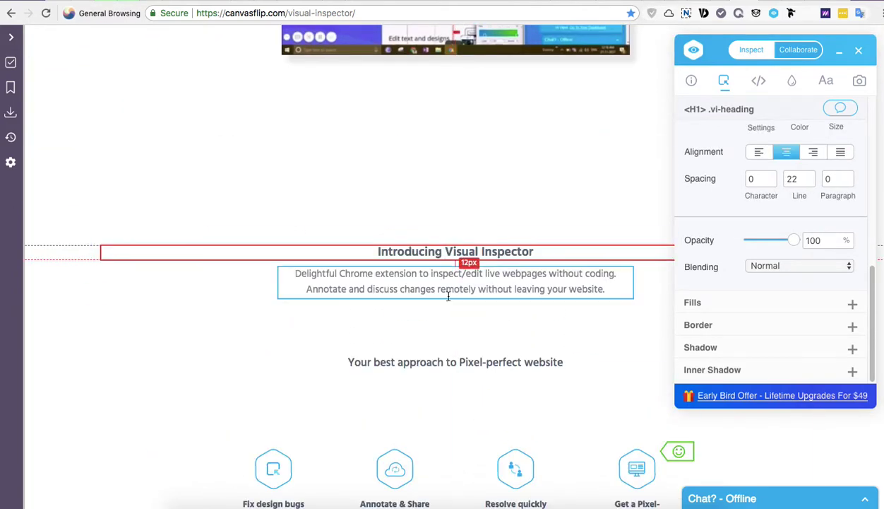
scroll(750, 276, up, 3)
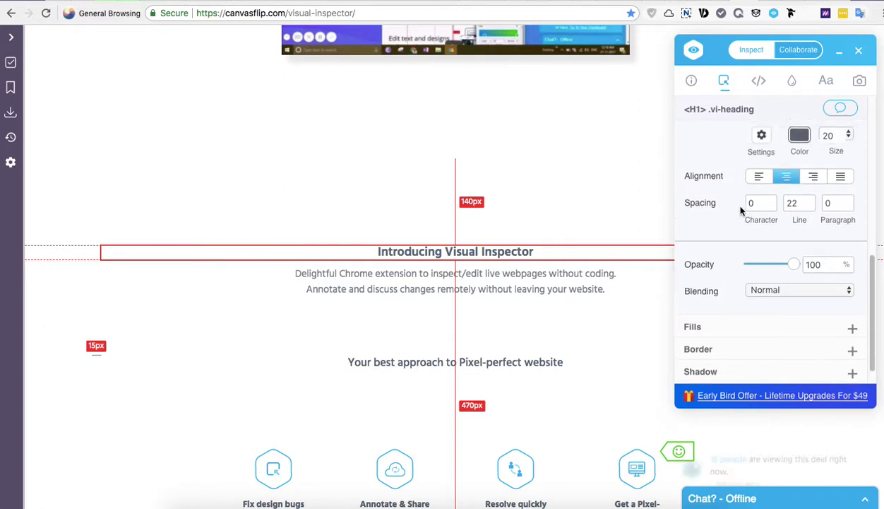
scroll(741, 210, up, 3)
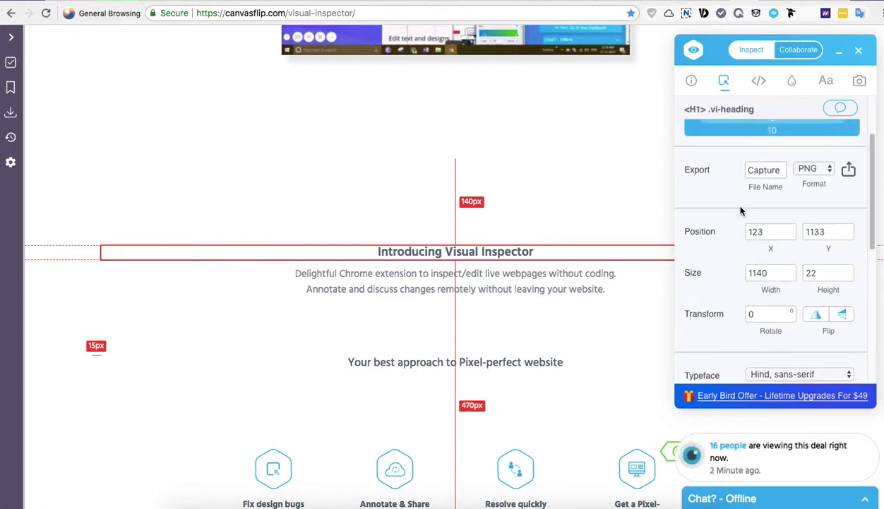
scroll(740, 210, down, 3)
scroll(740, 210, down, 2)
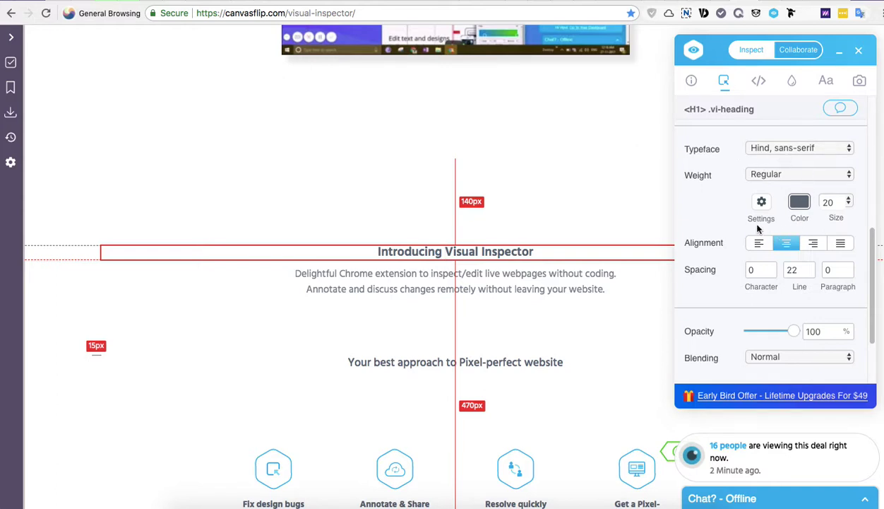
double_click(834, 203)
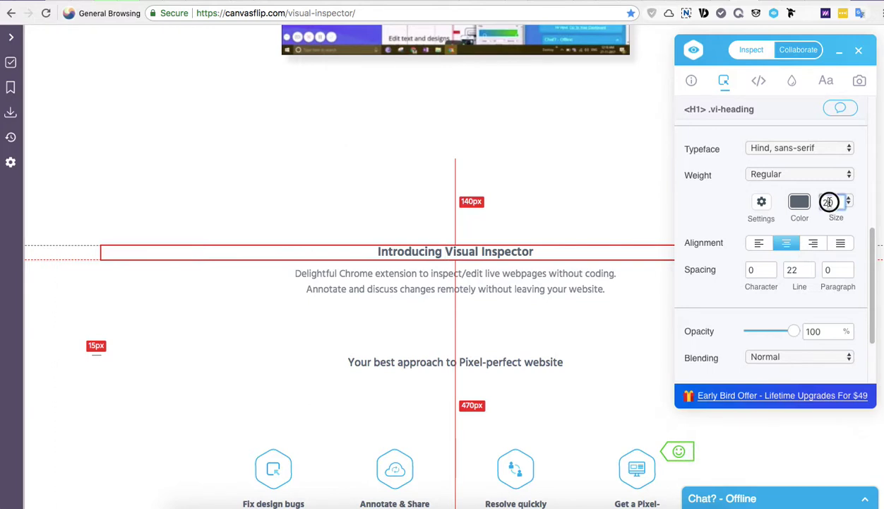
text(24)
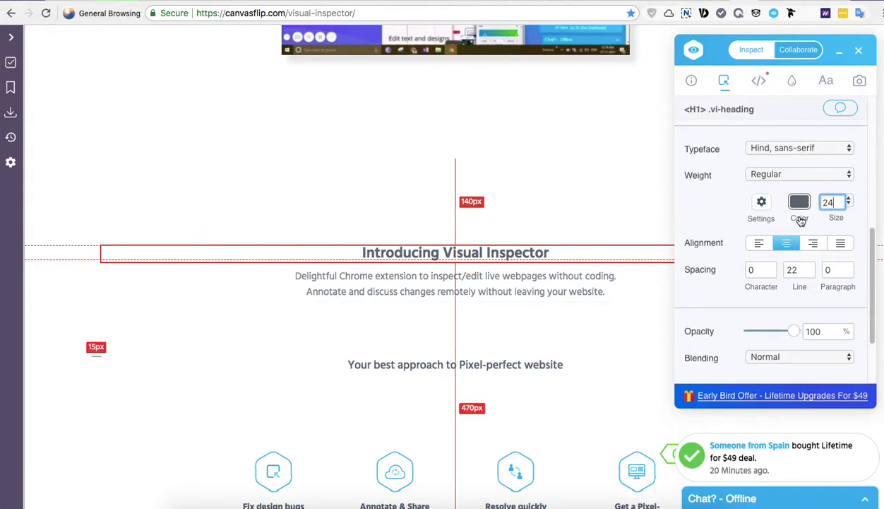
- Set the "Introducing Visual Inspector" heading's font size to 32 and display the CSS output
double_click(828, 202)
text(32)
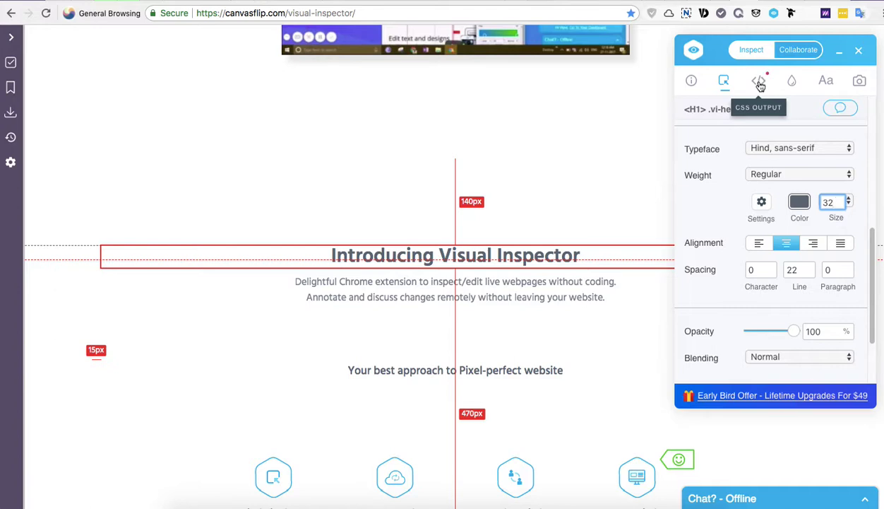
click(760, 84)
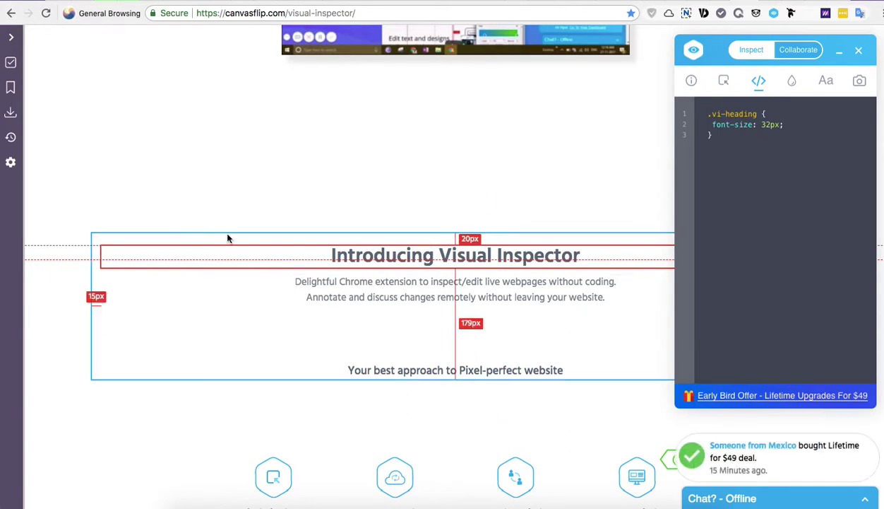
- Change the "Fix design bugs" title's text color to purple, rgb(181, 6, 224), and display the updated CSS output
click(198, 219)
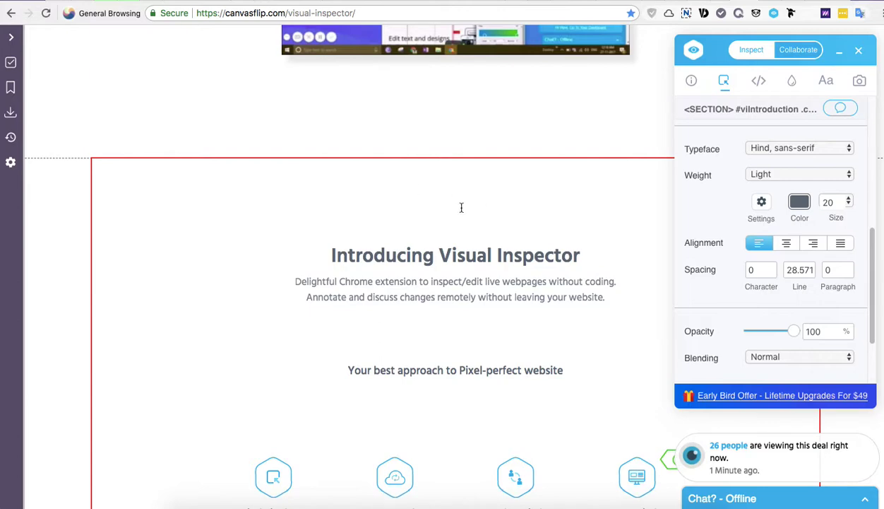
scroll(553, 294, down, 4)
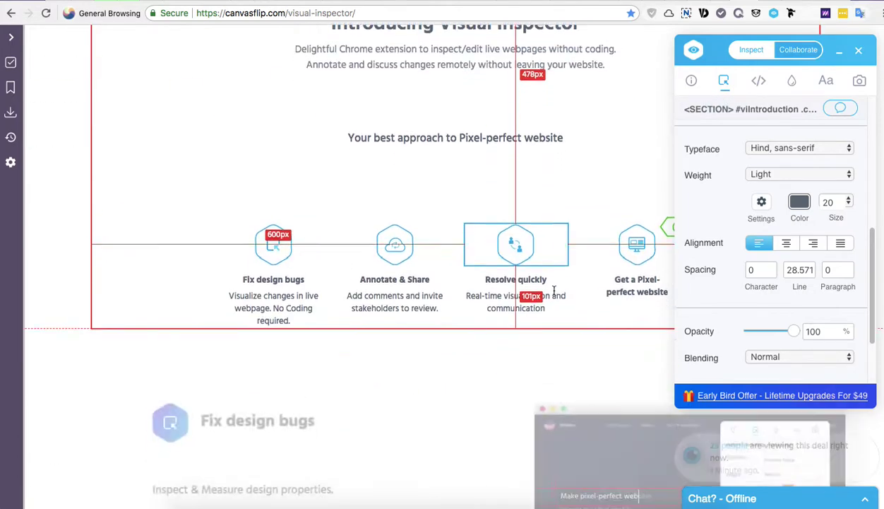
scroll(553, 294, down, 3)
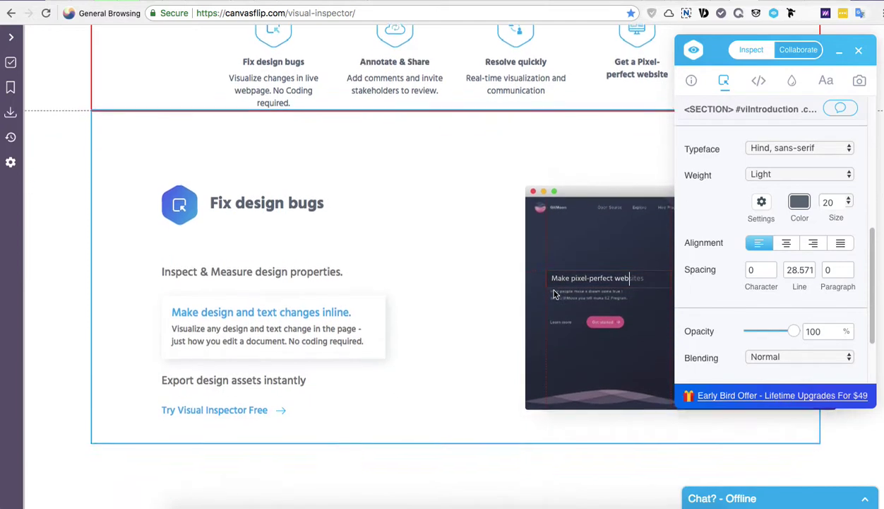
click(289, 209)
click(796, 203)
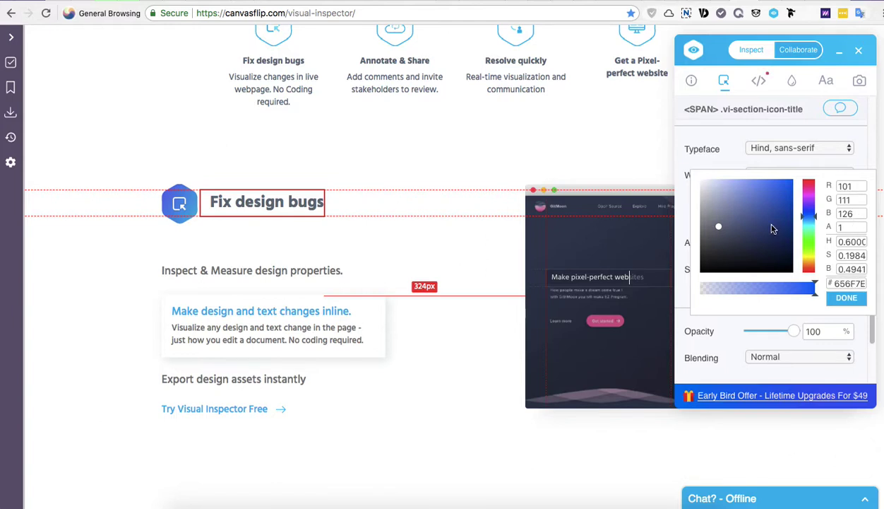
drag(741, 224, 811, 198)
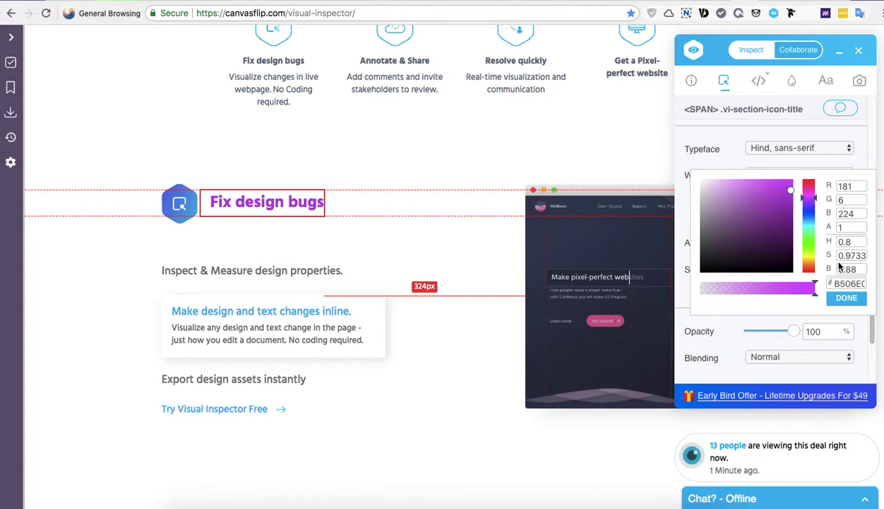
click(851, 299)
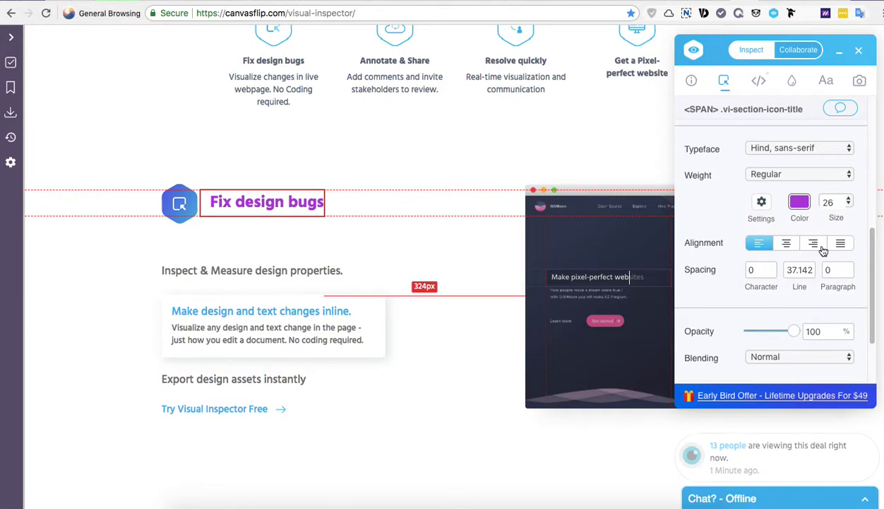
click(760, 83)
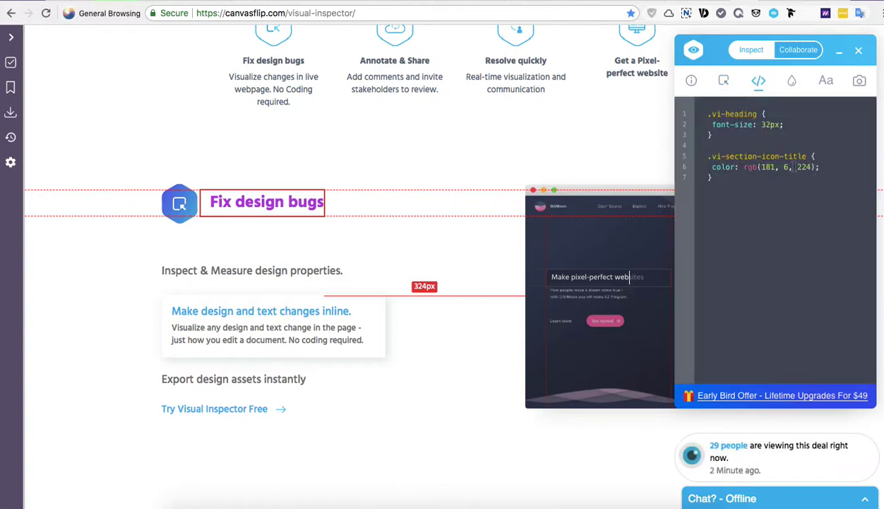
- Examine the "Fix design bugs" title's typeface, alignment, spacing, opacity, blending and effect properties
click(724, 80)
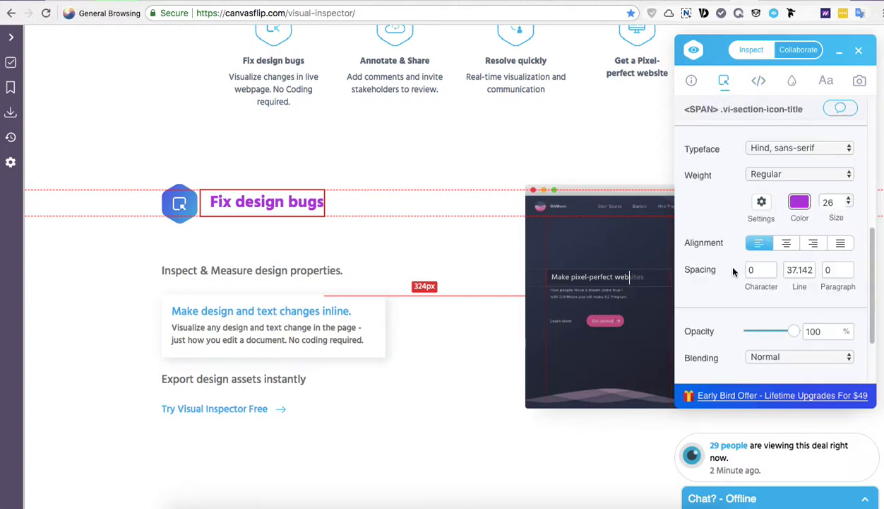
scroll(735, 265, down, 2)
scroll(734, 265, down, 1)
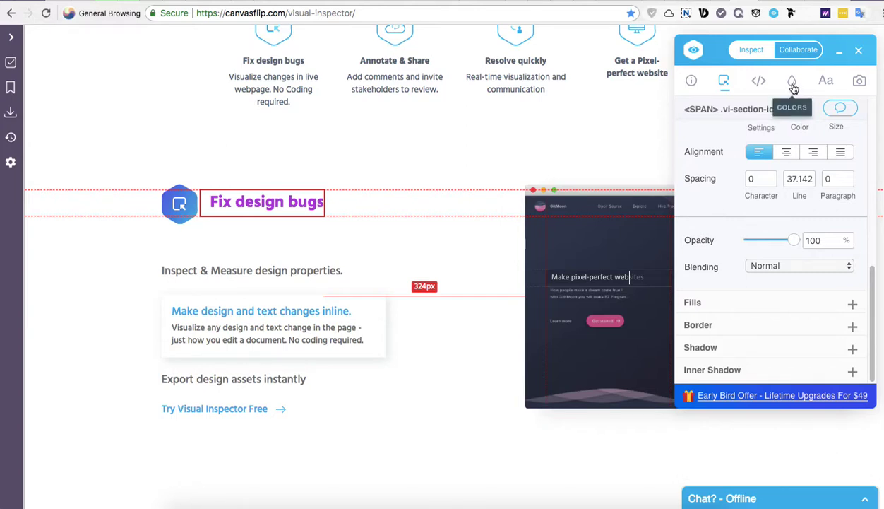
- Display the colors used on the page and examine the full palette with its hex codes and opacities
click(794, 87)
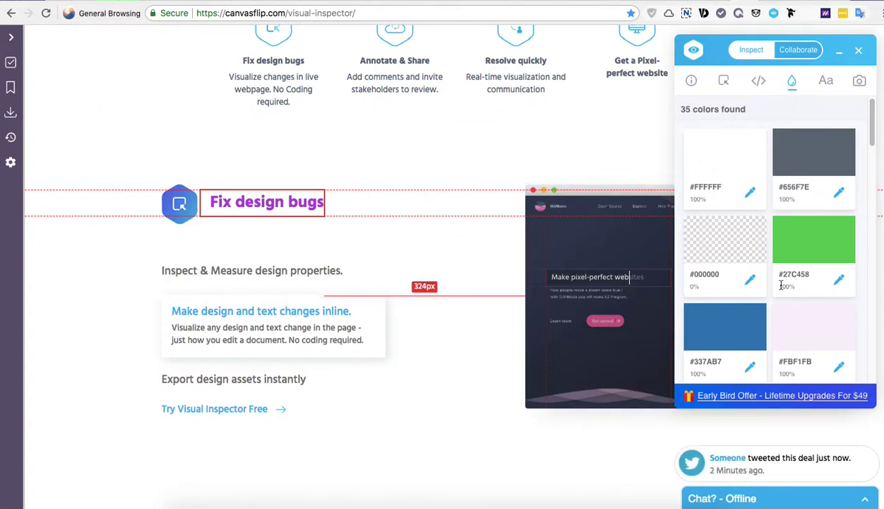
scroll(781, 285, down, 5)
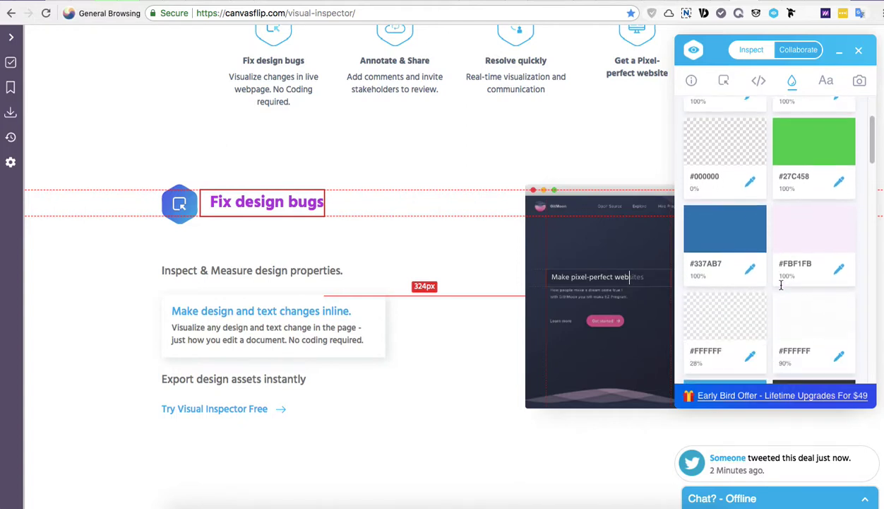
scroll(777, 279, down, 8)
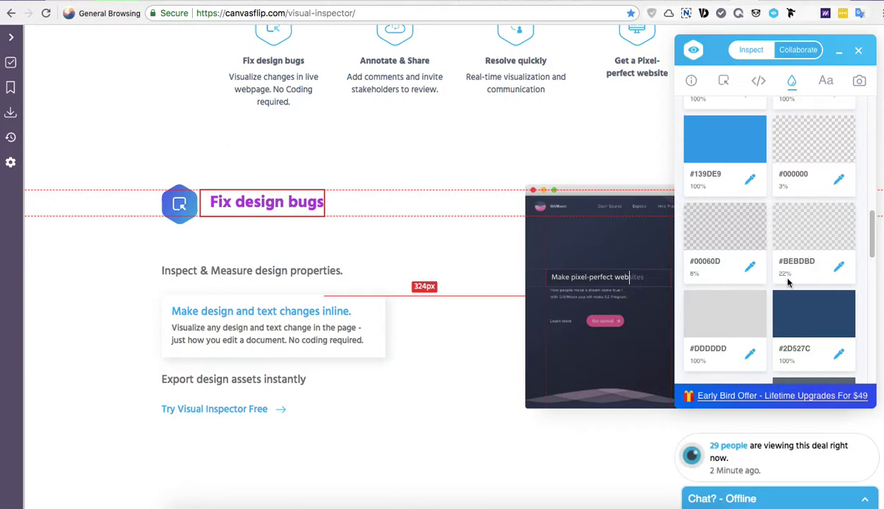
scroll(789, 281, up, 2)
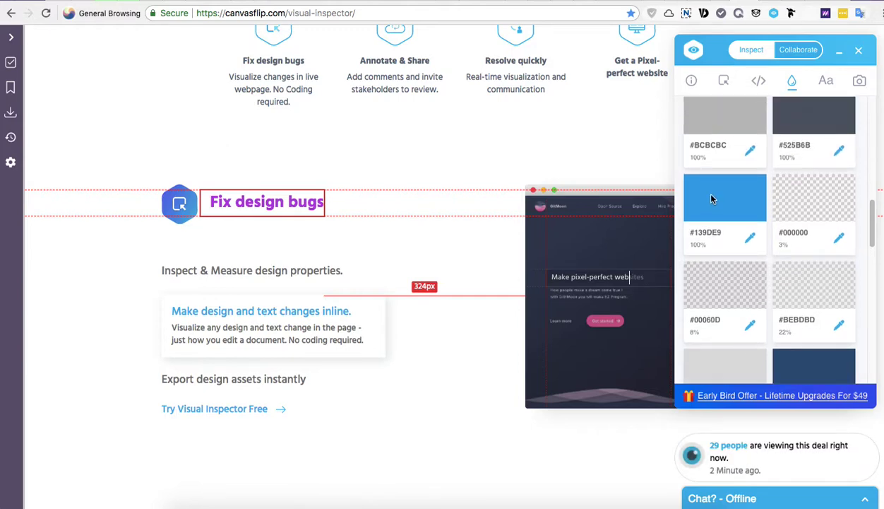
scroll(772, 258, down, 10)
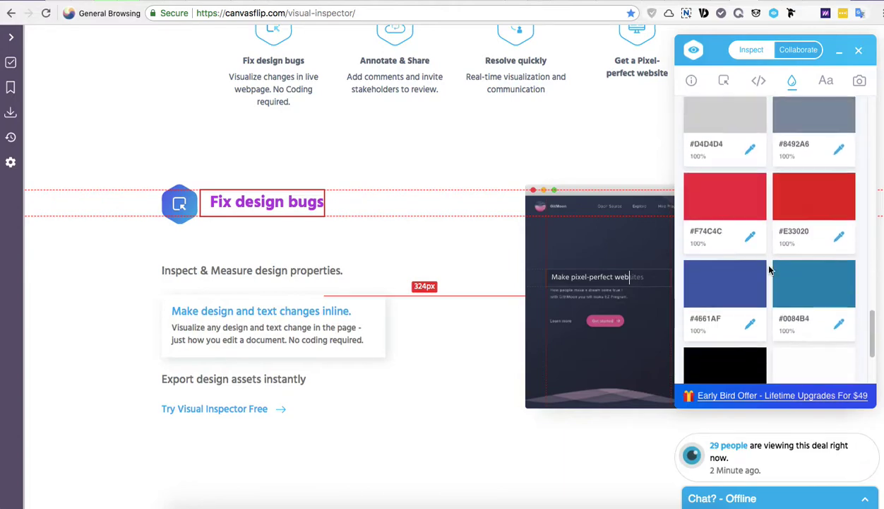
scroll(473, 291, down, 10)
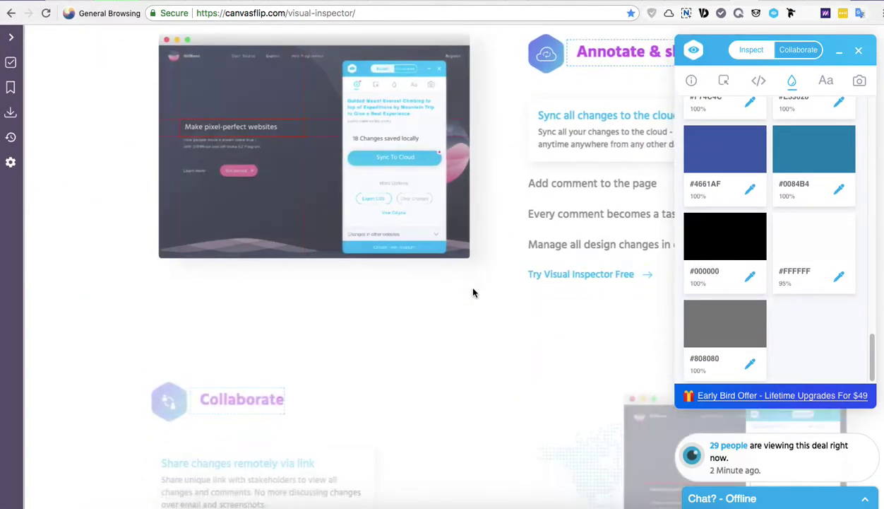
- Look over the page's sections down to the F.A.Q. and return to the "Introducing Visual Inspector" heading
scroll(473, 292, down, 10)
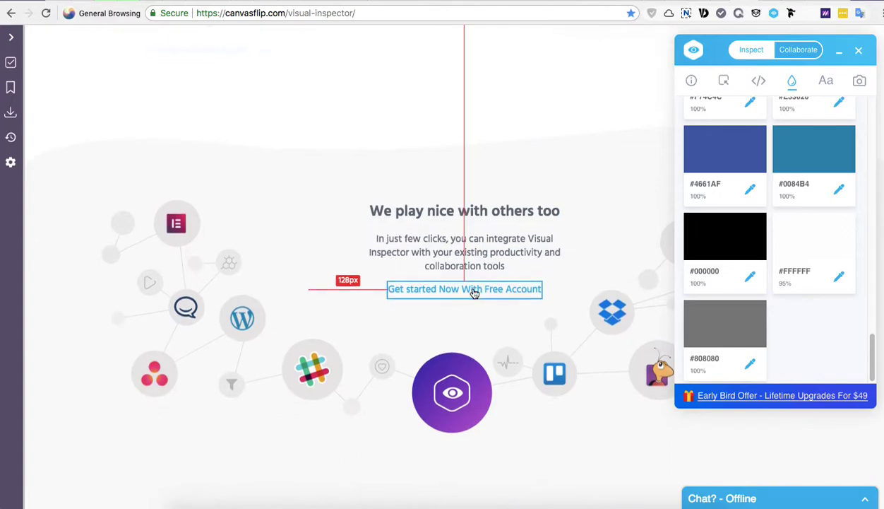
scroll(466, 297, down, 6)
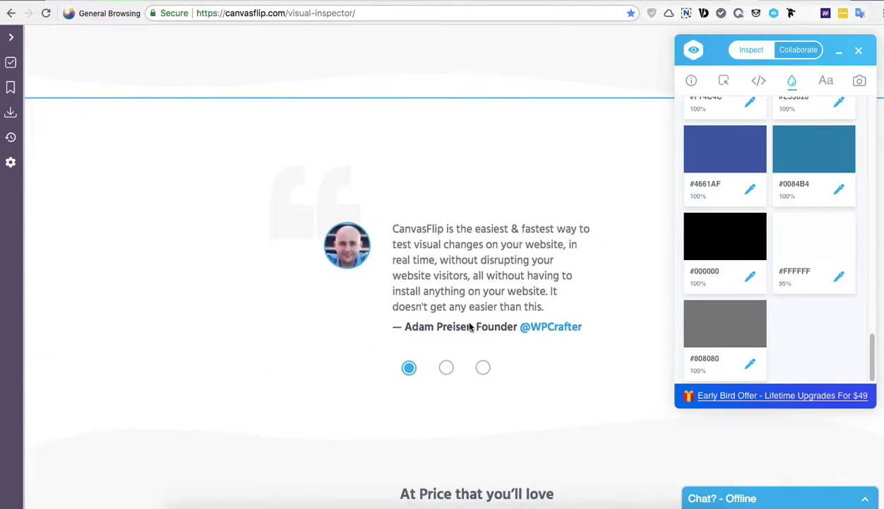
scroll(470, 326, down, 8)
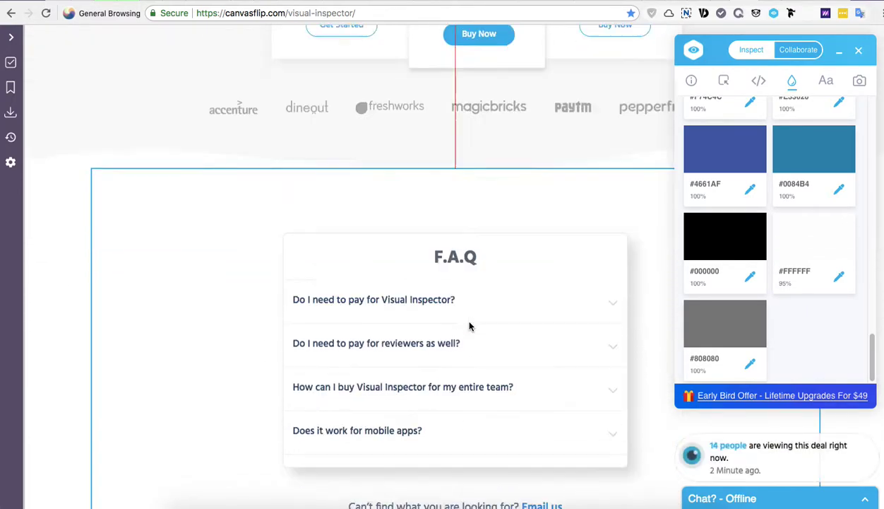
scroll(469, 326, up, 20)
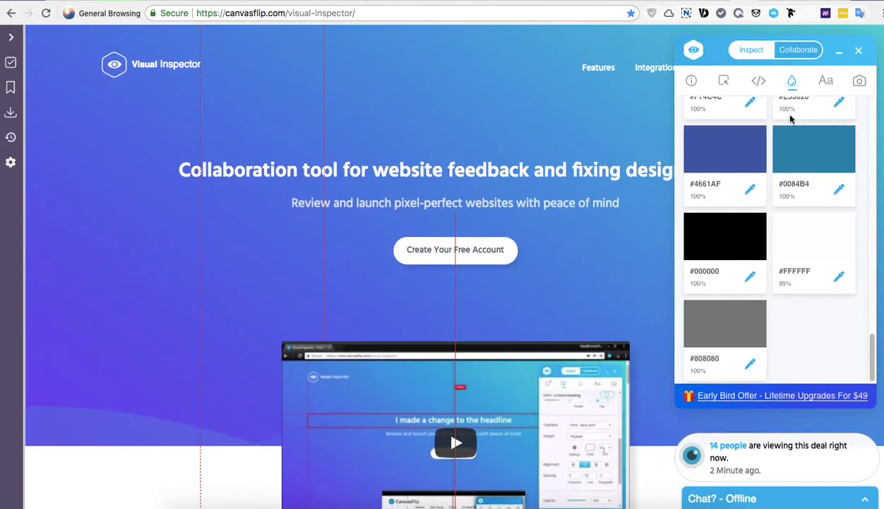
scroll(783, 127, down, 5)
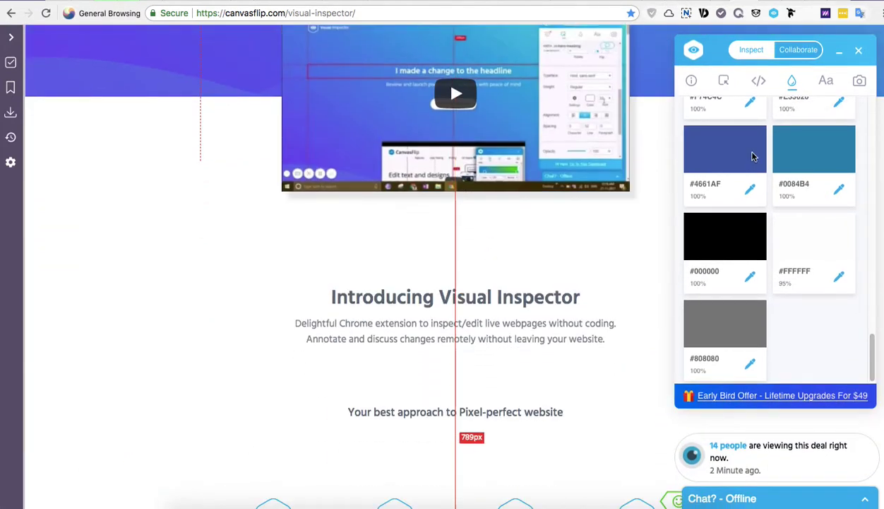
- Display the page's fonts, and inspect the "Introducing Visual Inspector" heading's typeface, weight, size, alignment and spacing
click(825, 82)
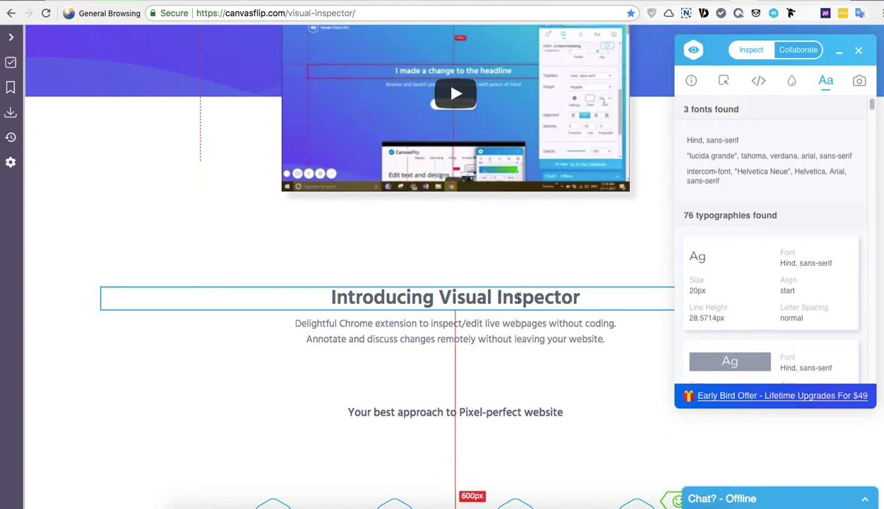
click(520, 298)
scroll(735, 301, up, 4)
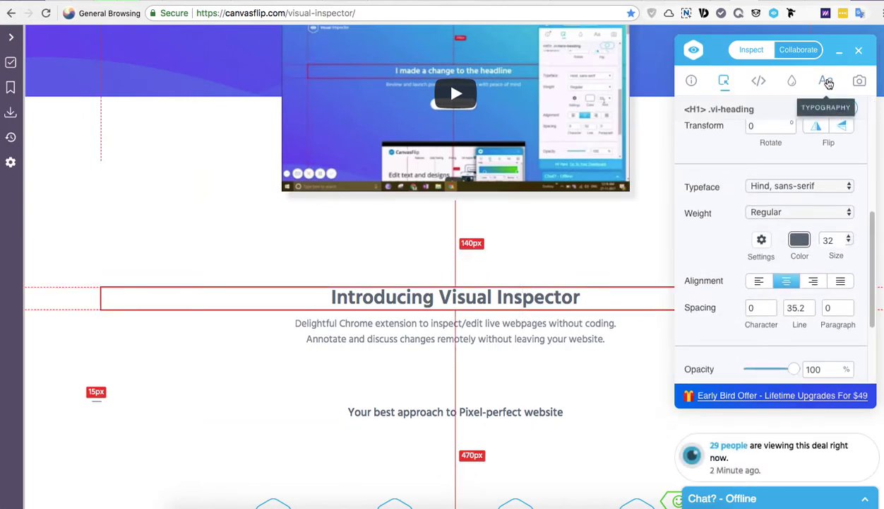
- Examine the page's font families and typography styles, including font, size, alignment, line height and letter spacing
click(827, 82)
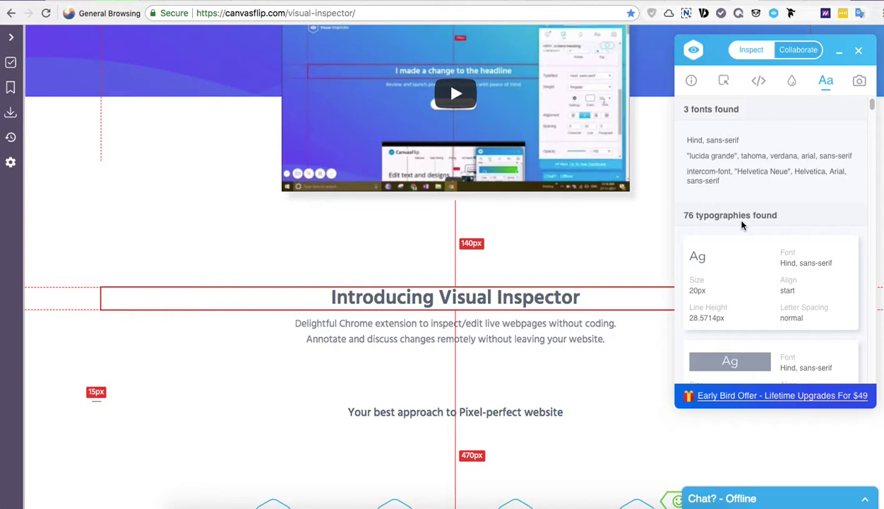
scroll(741, 225, down, 2)
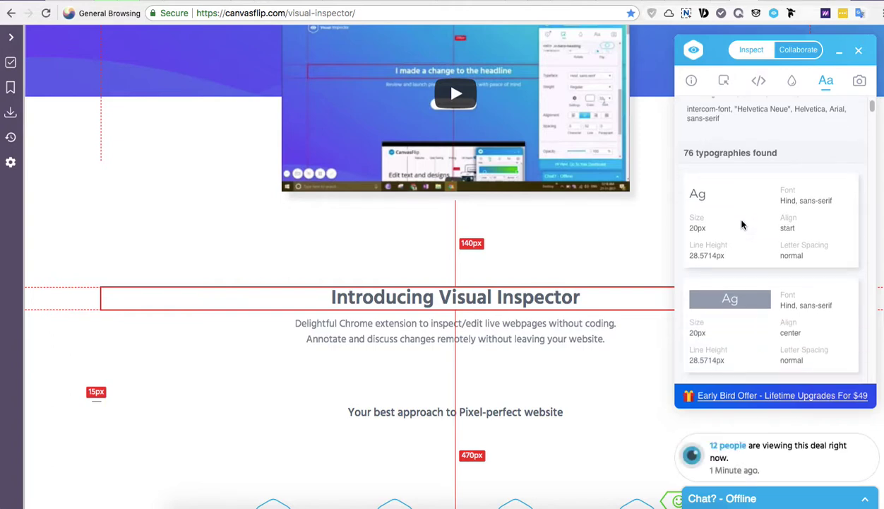
scroll(741, 225, down, 2)
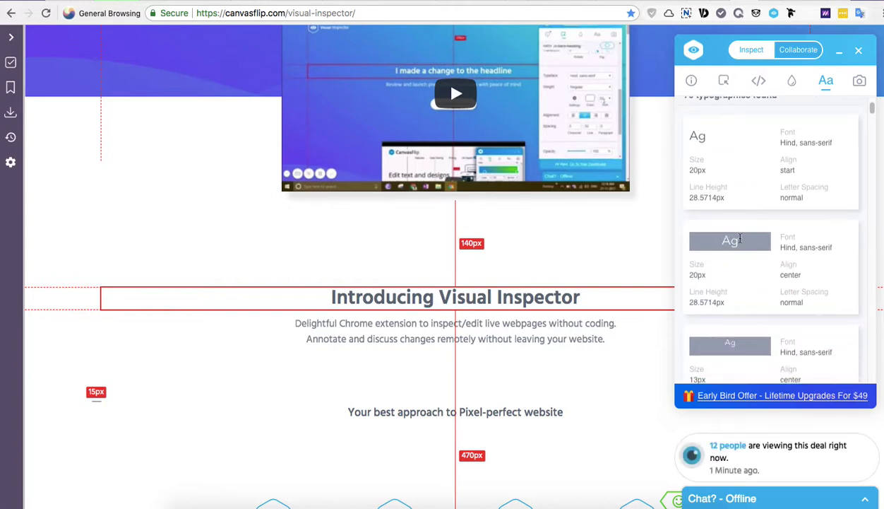
scroll(795, 256, down, 3)
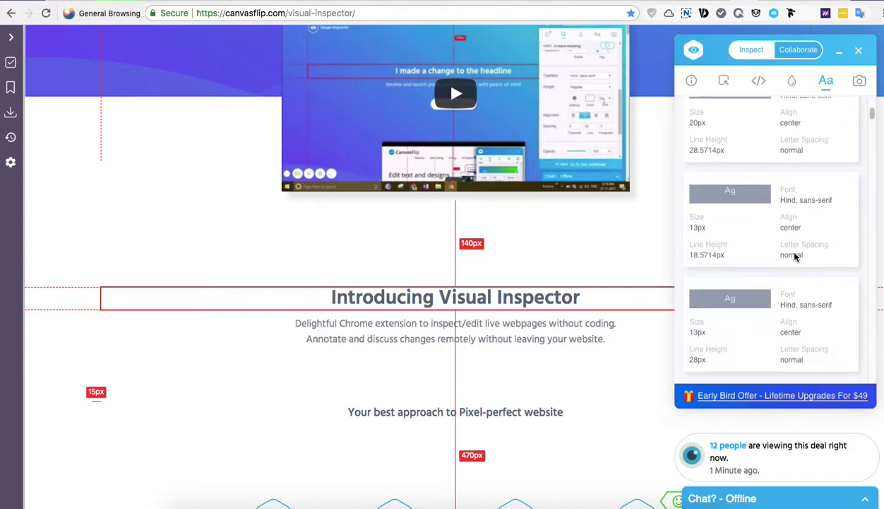
scroll(796, 256, down, 3)
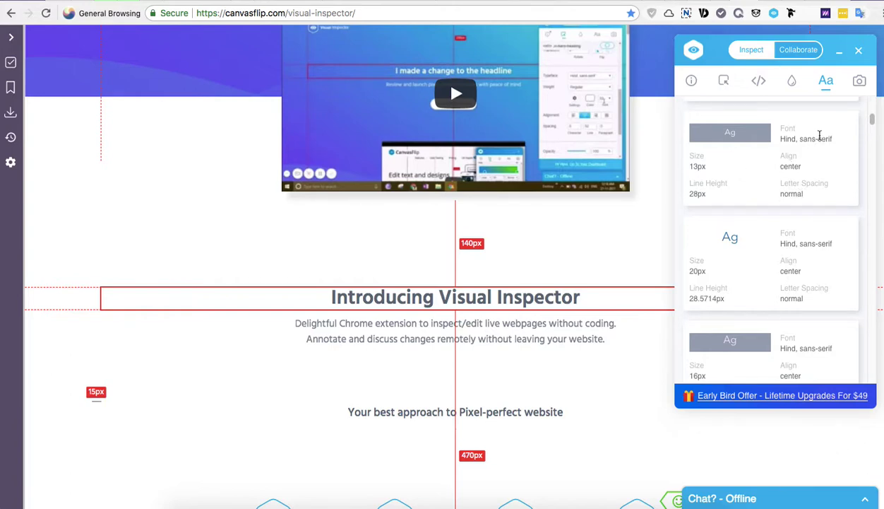
scroll(777, 299, down, 5)
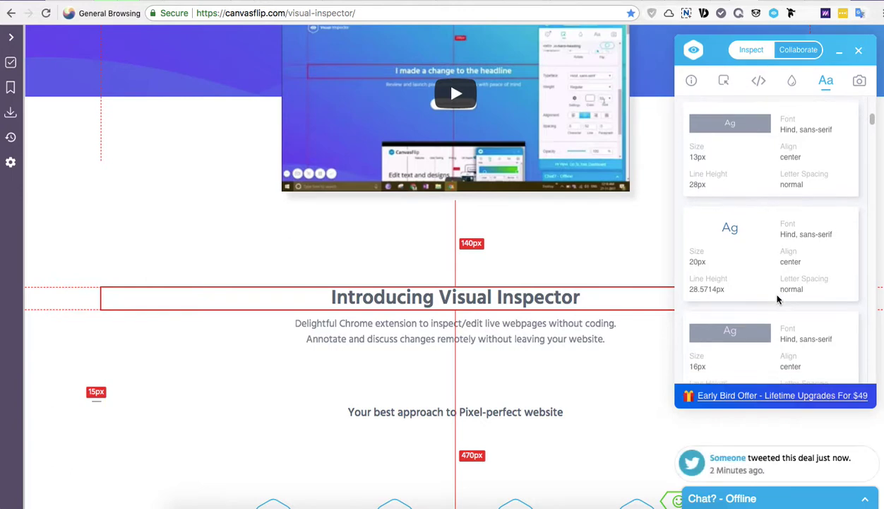
scroll(778, 304, down, 6)
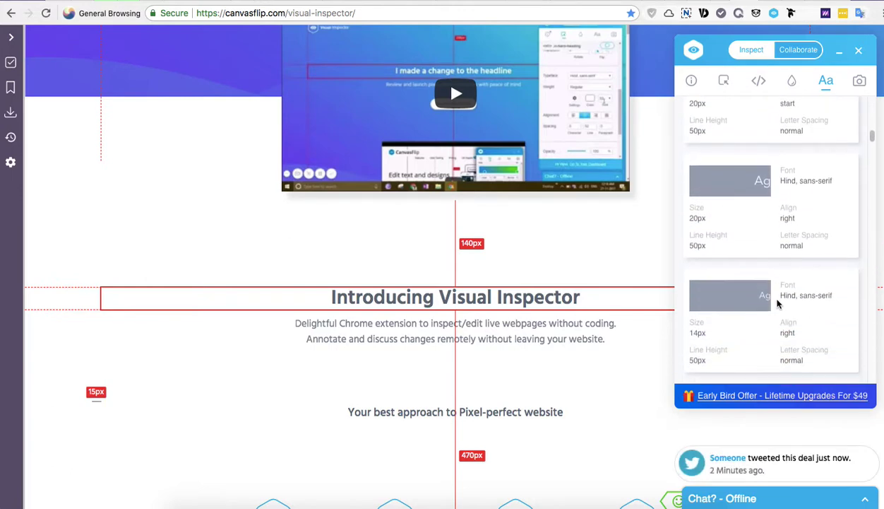
scroll(778, 304, down, 6)
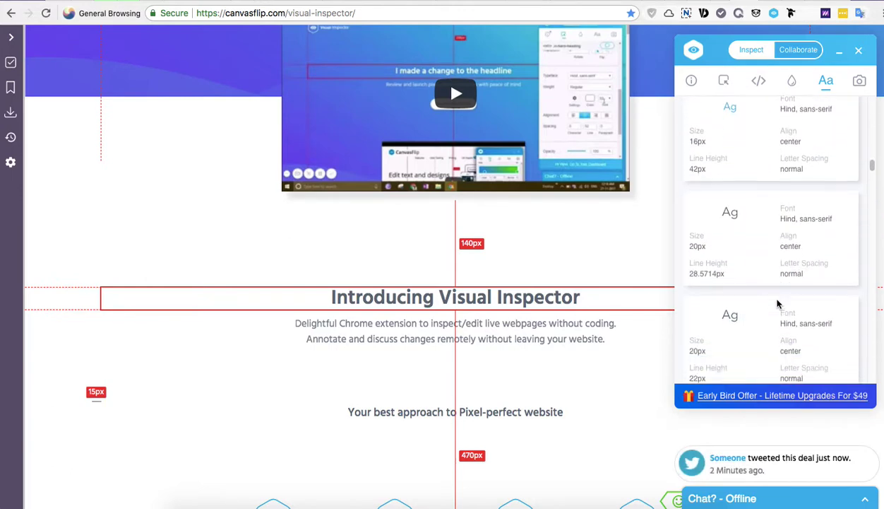
scroll(778, 304, up, 3)
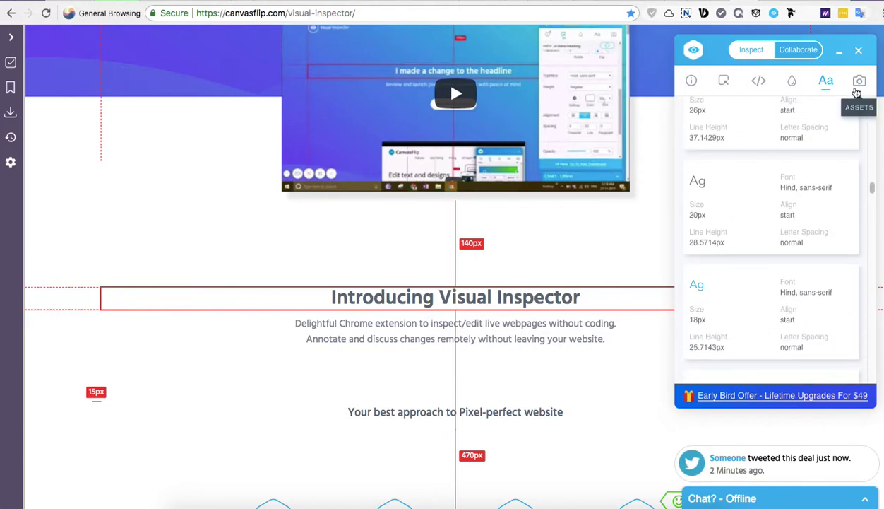
- Display the page's exportable assets and examine the images, icons and logos through to the end of the list
click(856, 86)
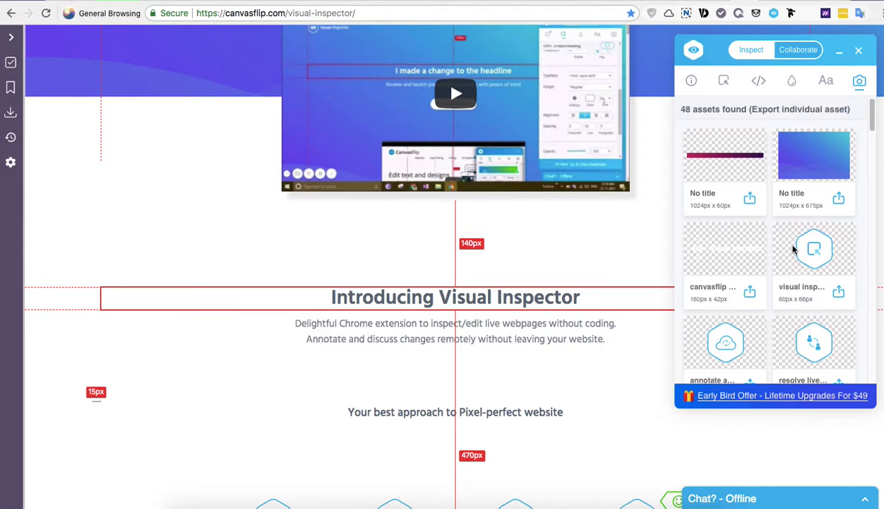
scroll(775, 286, down, 3)
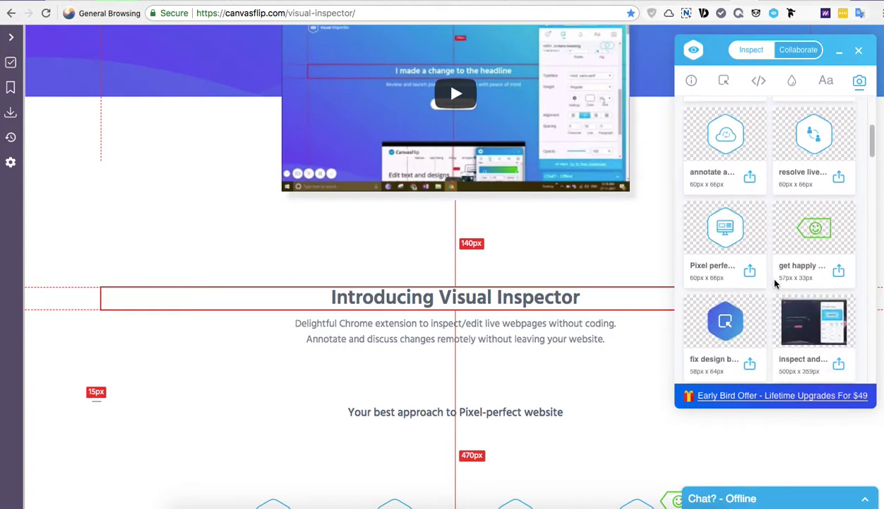
scroll(776, 283, down, 3)
scroll(774, 284, down, 10)
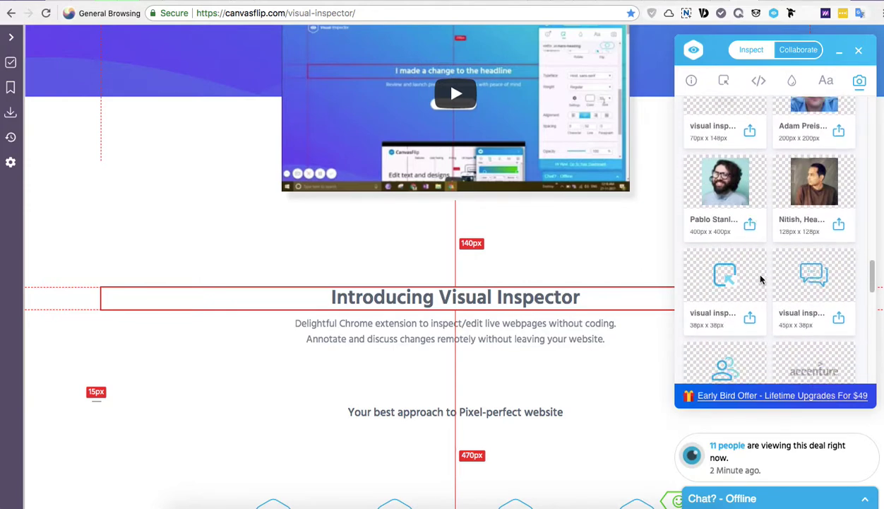
scroll(772, 275, down, 6)
scroll(761, 280, down, 2)
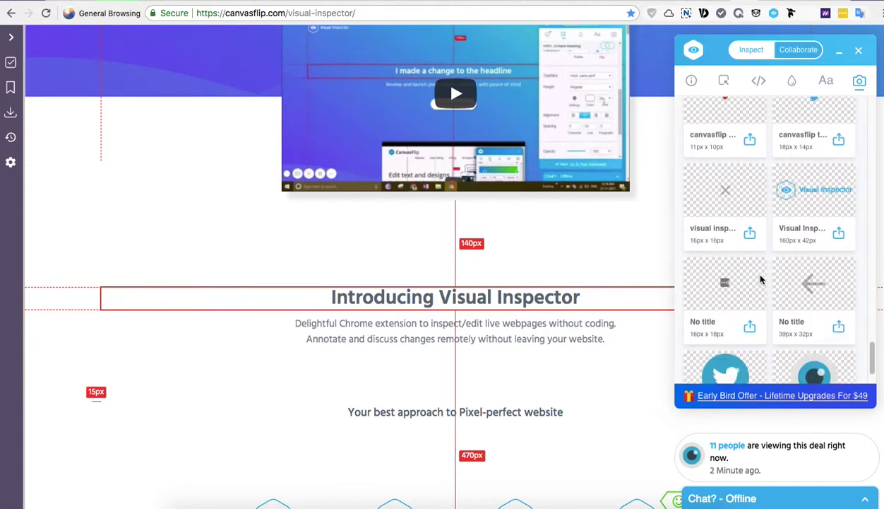
scroll(761, 280, down, 2)
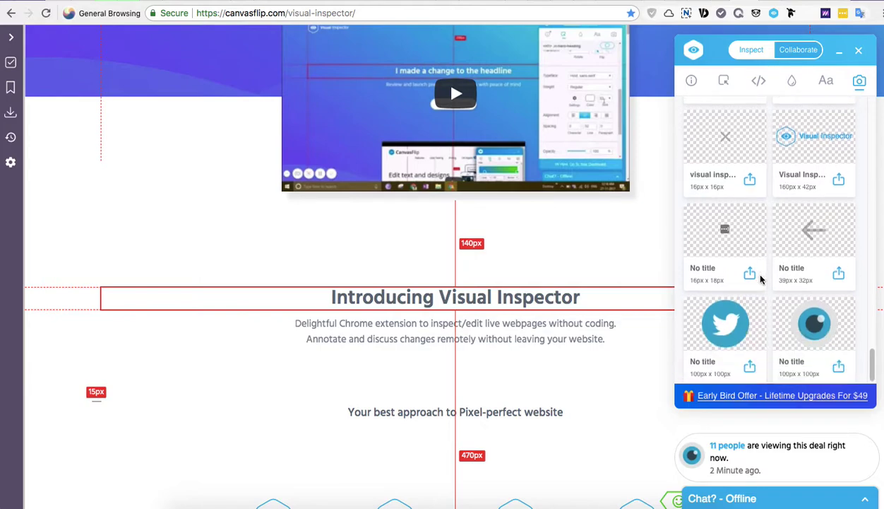
scroll(526, 246, down, 10)
- Review the assets again back to the feature icons and return the page to the "Introducing Visual Inspector" section
scroll(524, 247, up, 5)
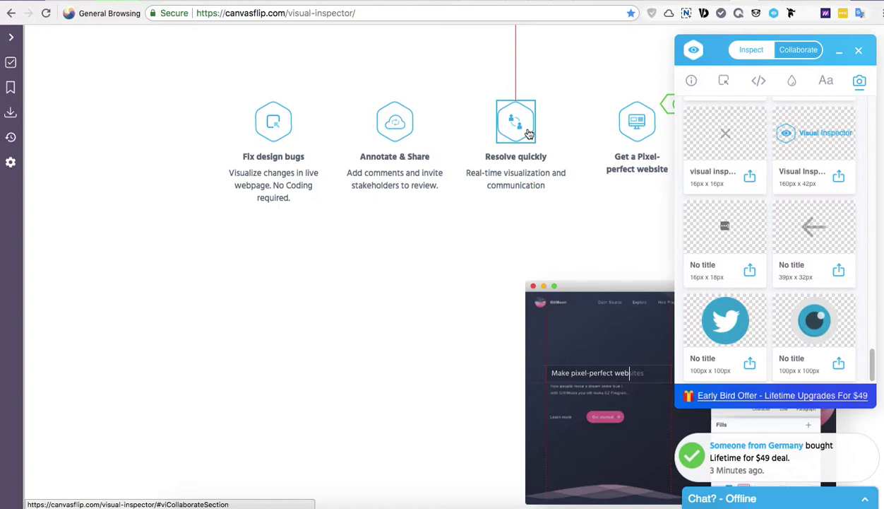
scroll(769, 212, up, 10)
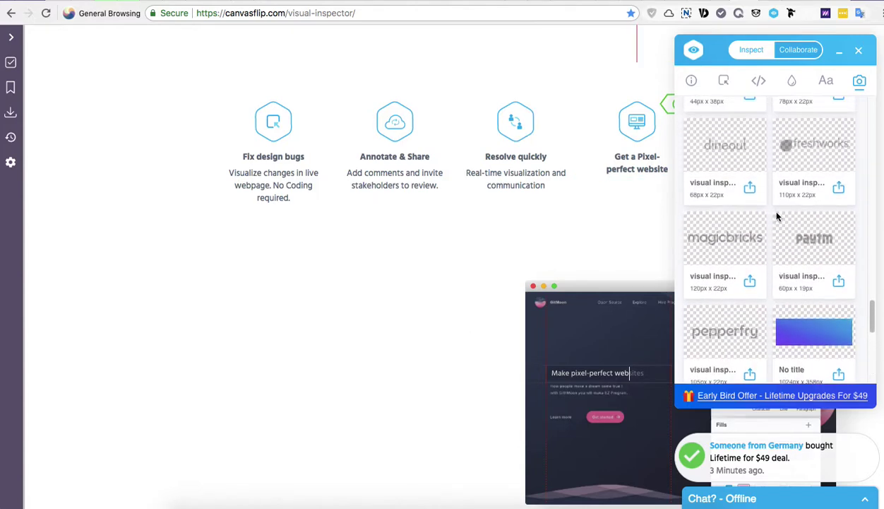
scroll(777, 216, up, 10)
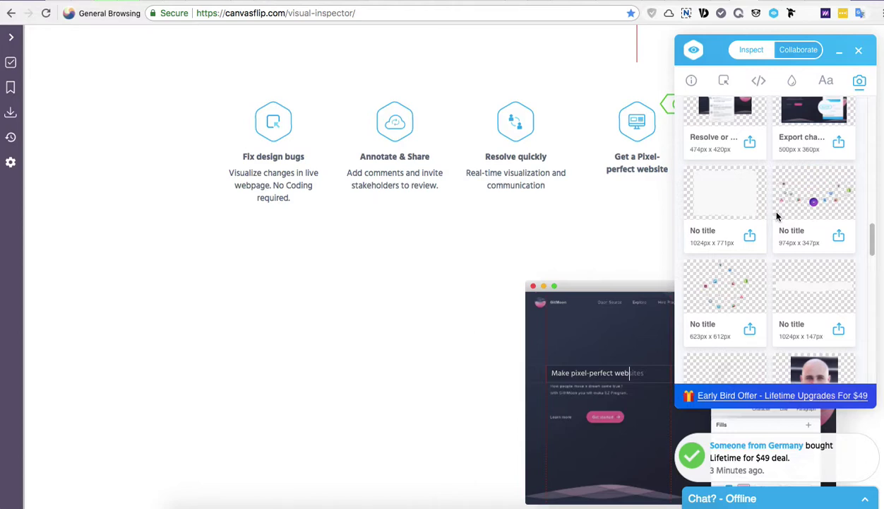
scroll(725, 154, up, 10)
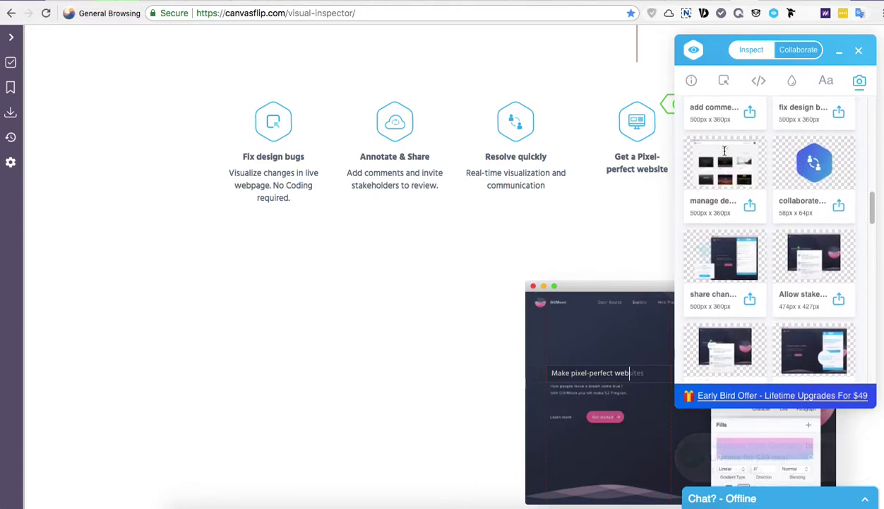
scroll(725, 155, up, 10)
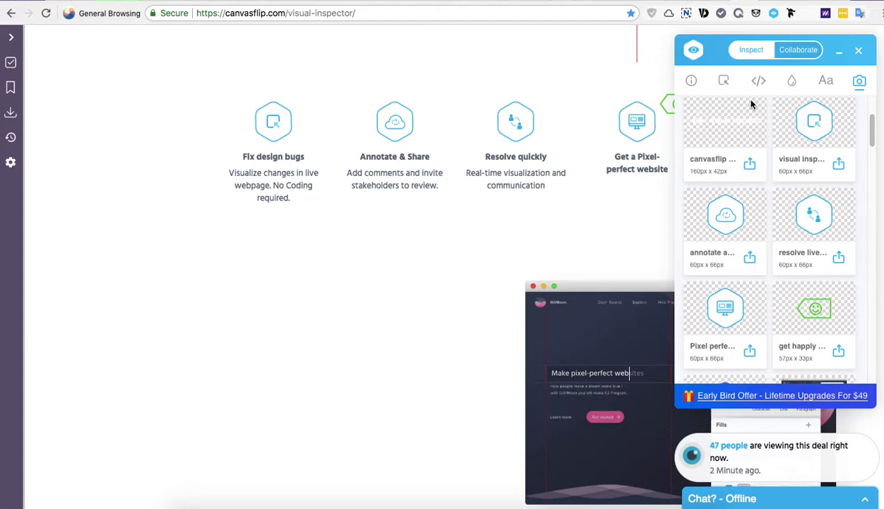
scroll(530, 74, up, 8)
scroll(530, 73, down, 4)
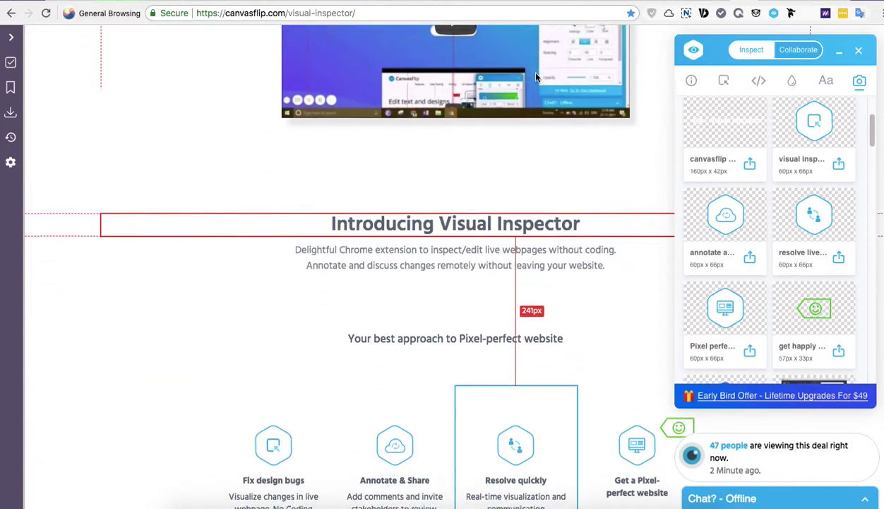
- Select the "Resolve quickly" feature block to inspect its typeface, weight, size, alignment and spacing
scroll(535, 75, down, 5)
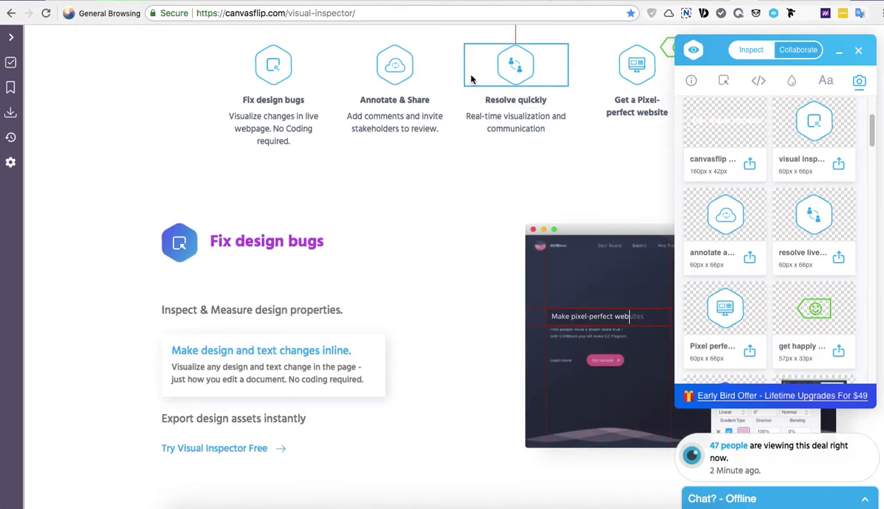
scroll(472, 79, up, 1)
click(485, 89)
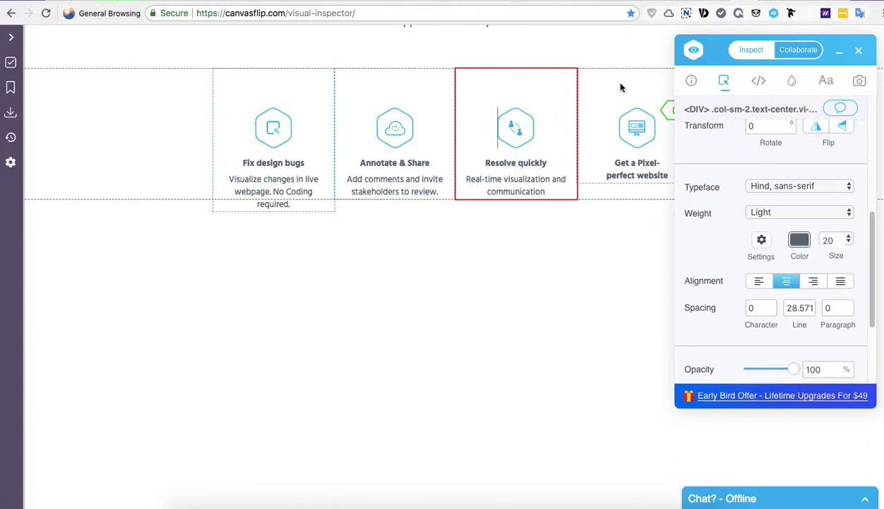
- View the collaboration sign-up benefits, and return to inspecting the feature block's box model, export, position and size properties
click(781, 51)
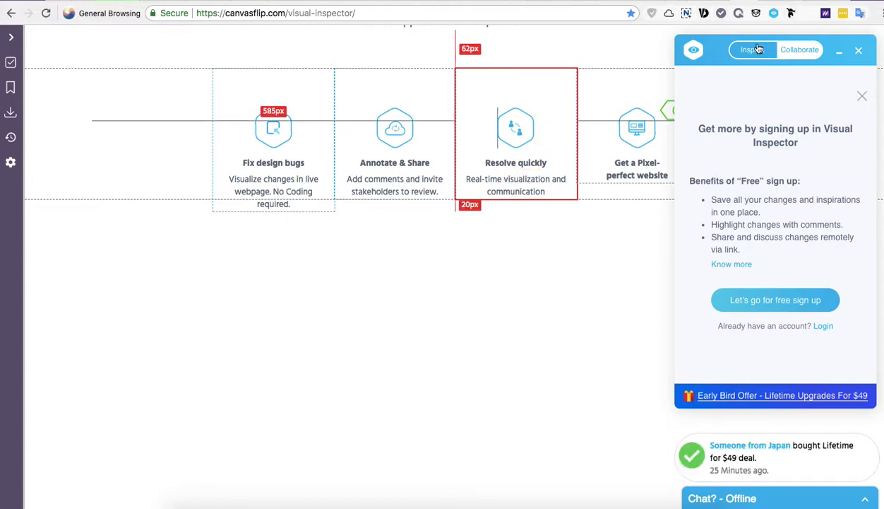
click(759, 52)
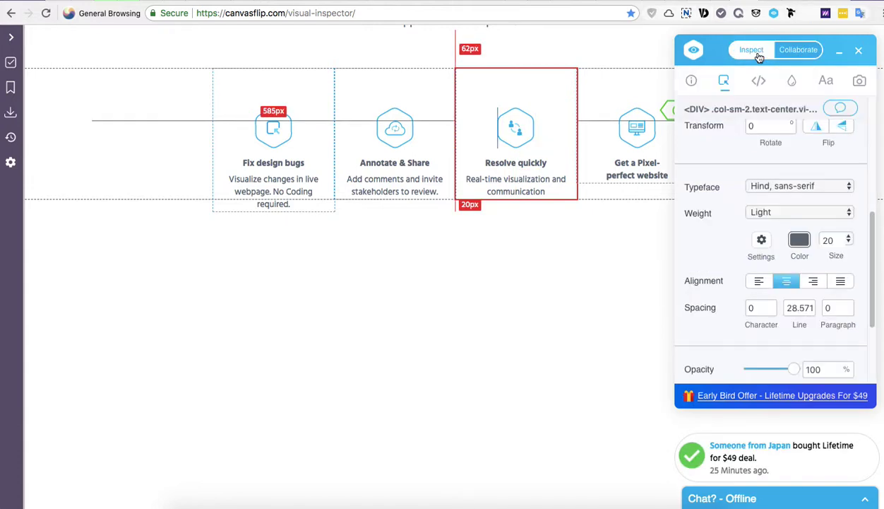
scroll(737, 237, up, 5)
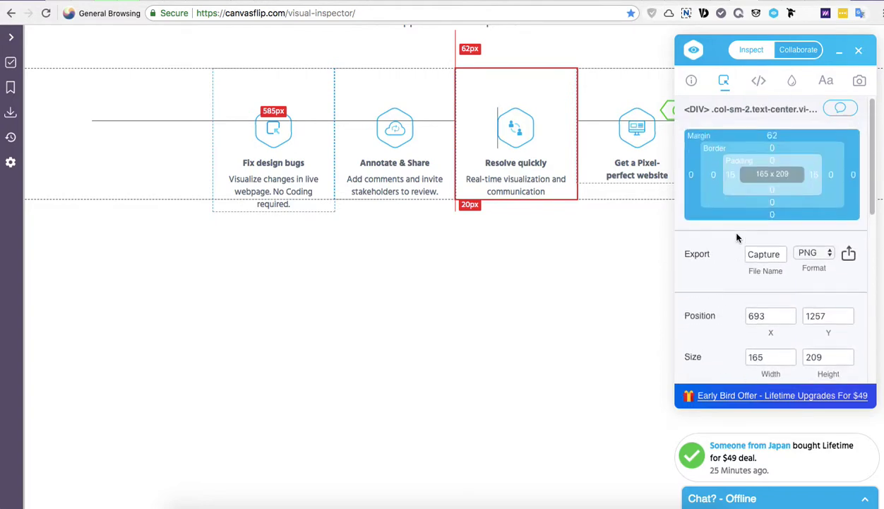
scroll(611, 181, up, 5)
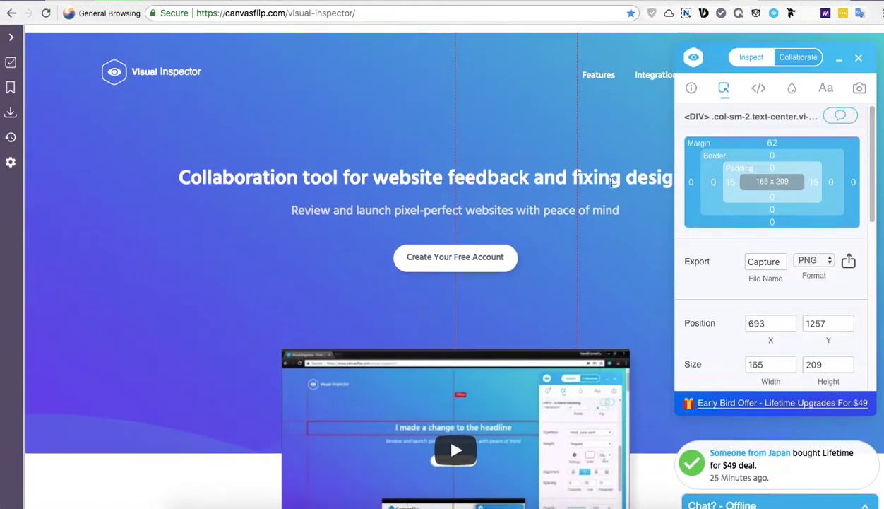